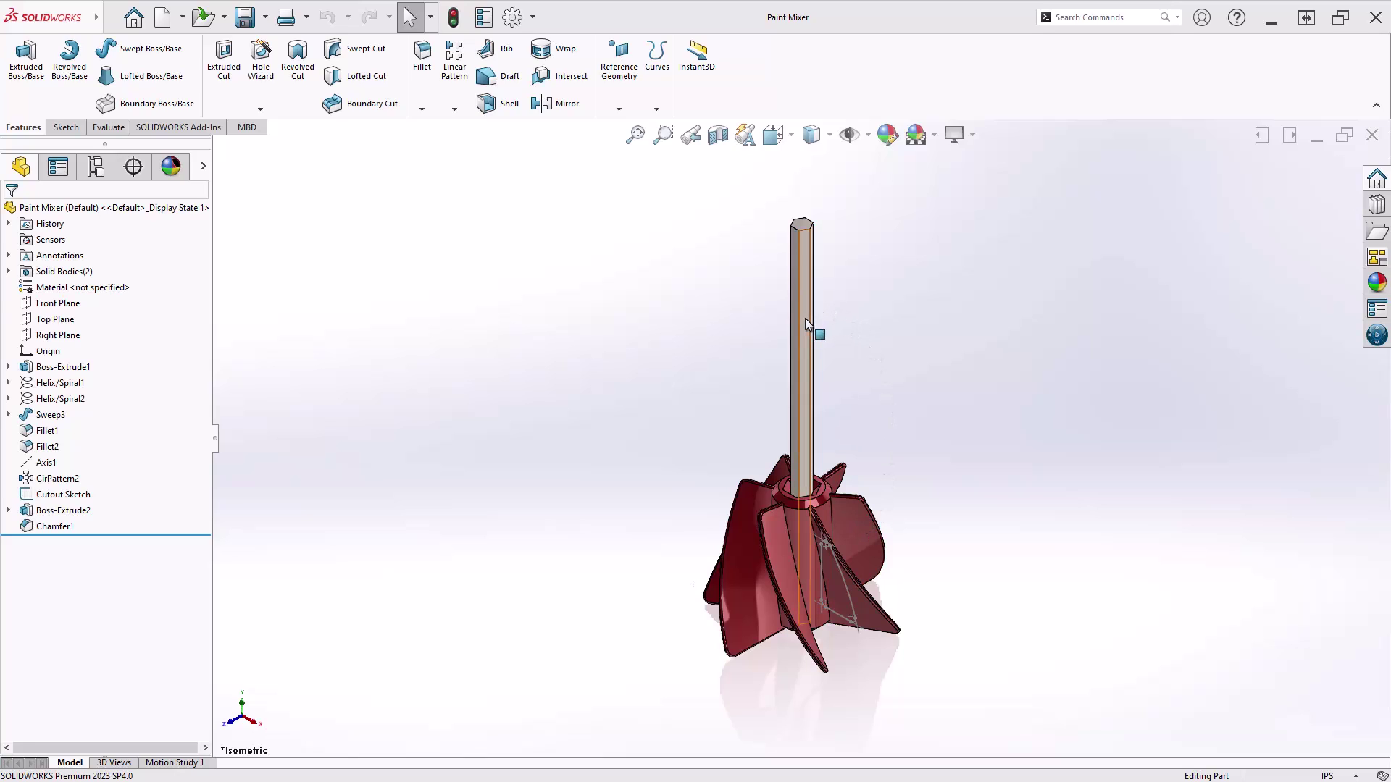
# - Hide the hexagonal shaft body, leaving the bladed mixer head displayed
pyautogui.press('Tab')
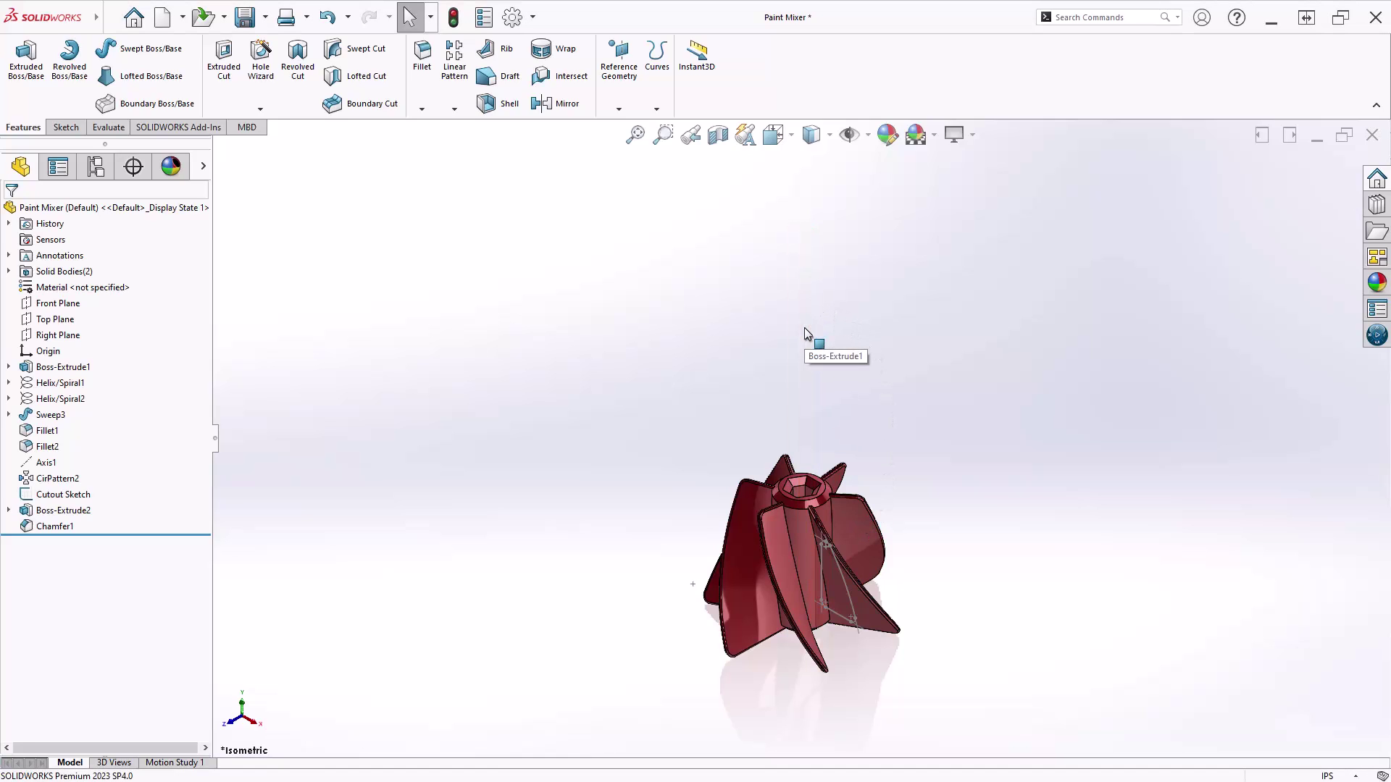
pyautogui.press('f')
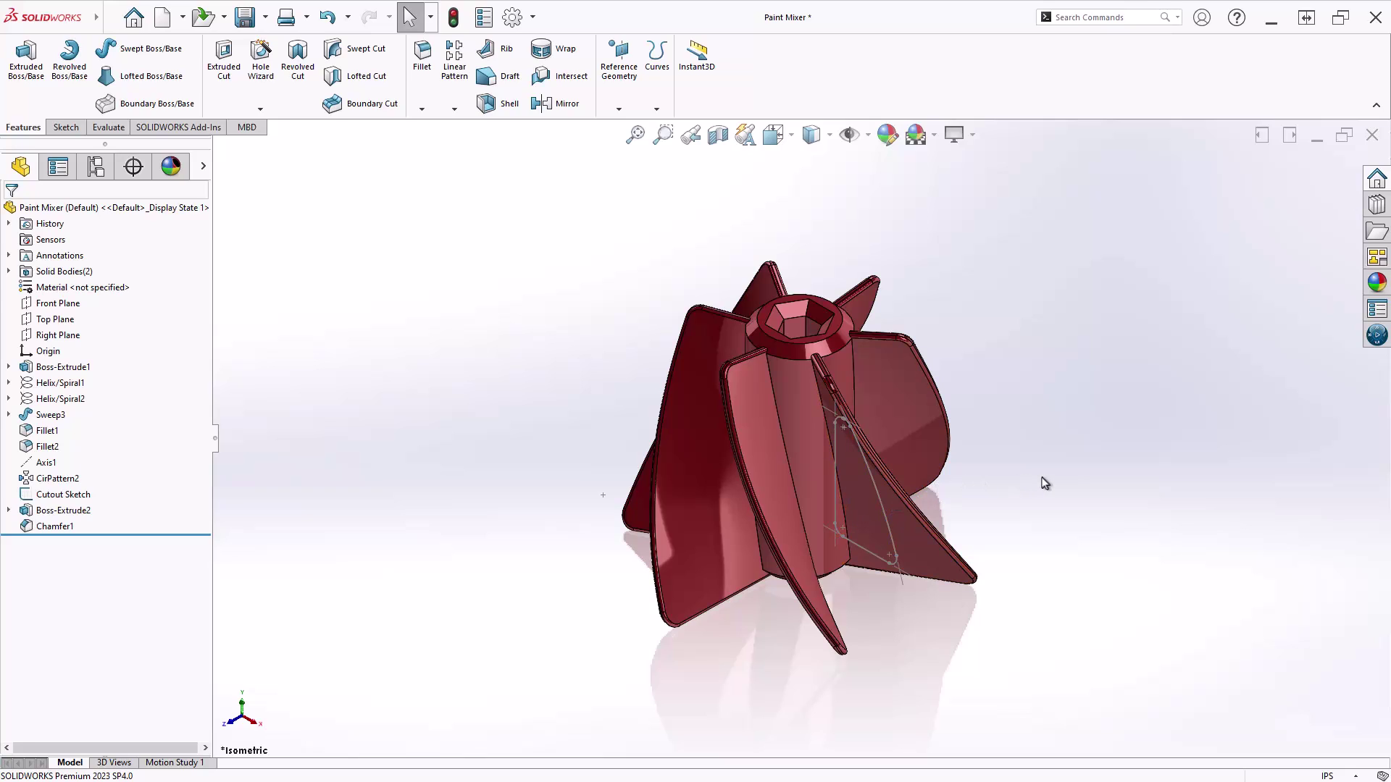
# - Try a 360-degree revolved cut of Cutout Sketch about Axis1 on the complete mixer head, and delete that cut
pyautogui.click(63, 494)
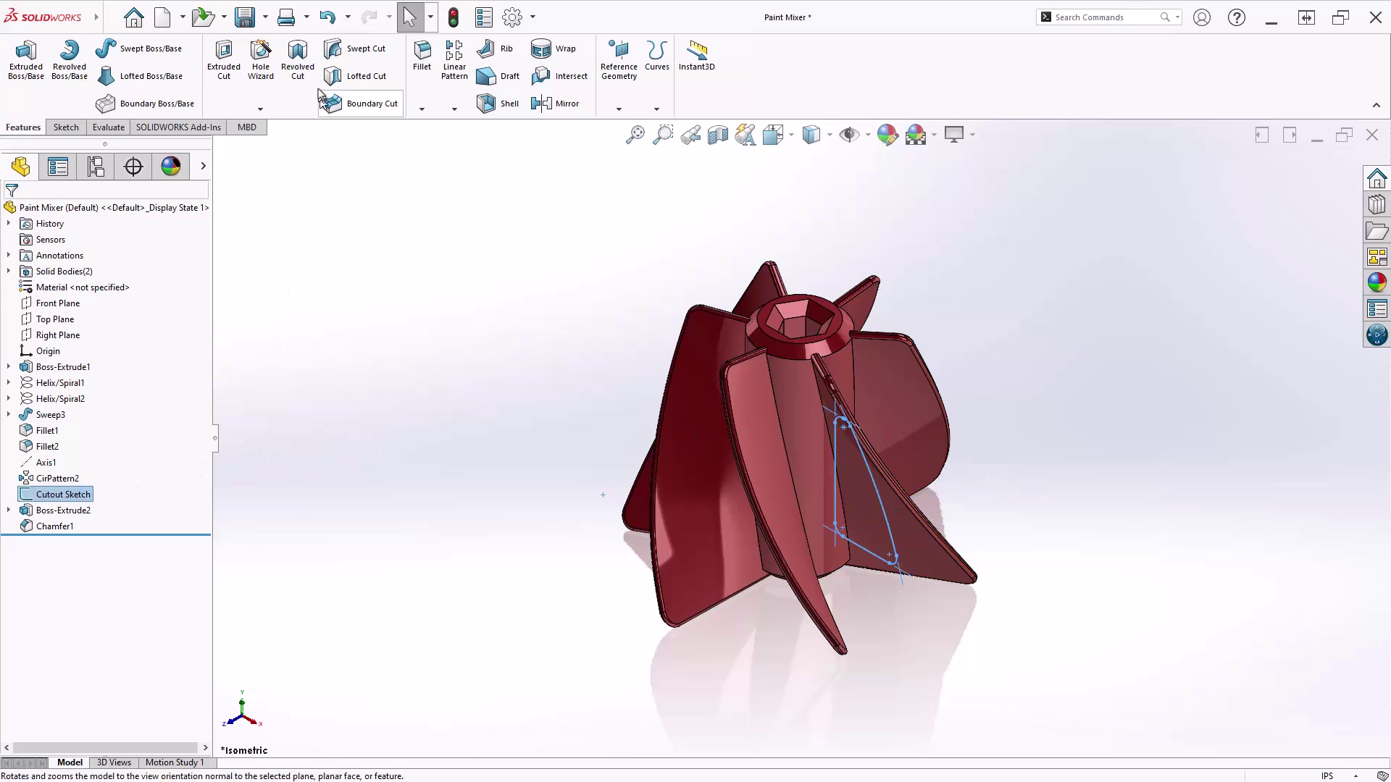
pyautogui.click(298, 62)
pyautogui.click(273, 401)
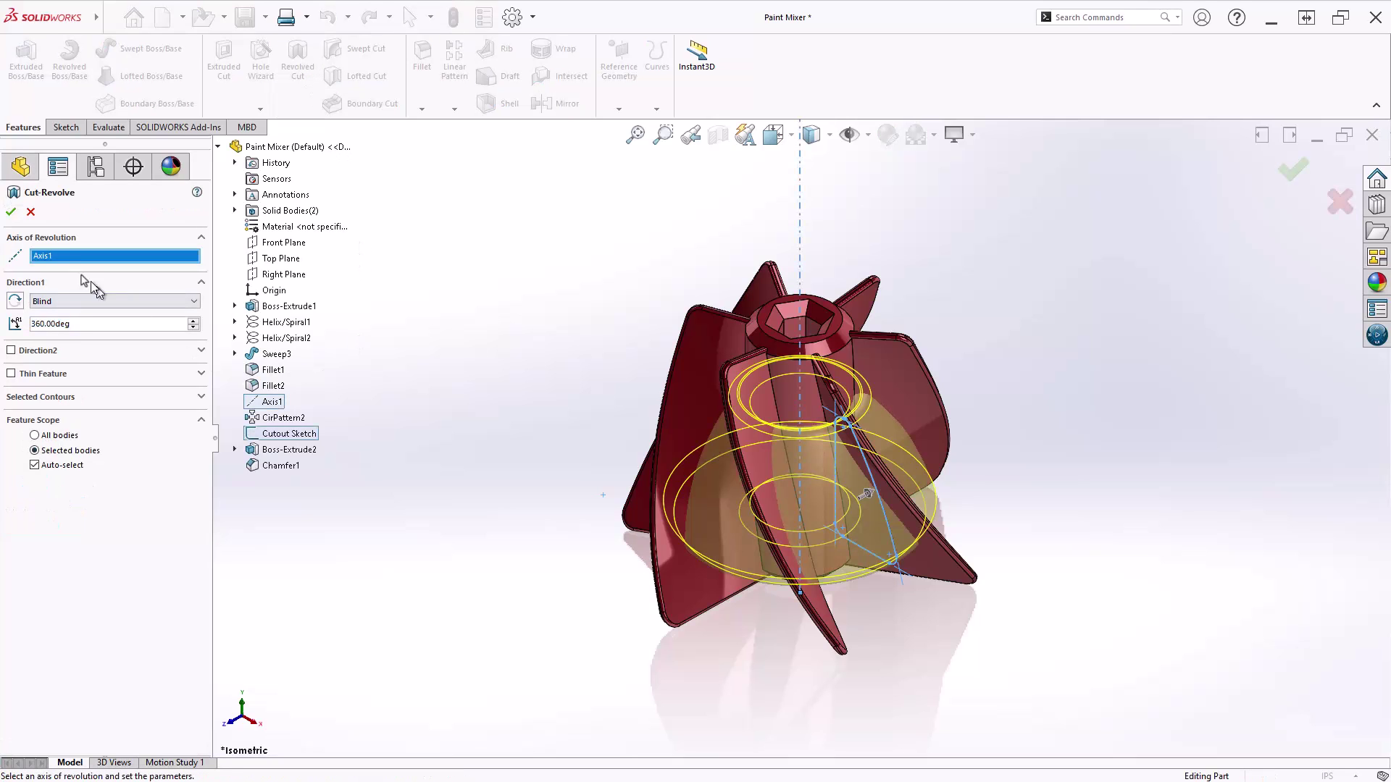
pyautogui.click(11, 212)
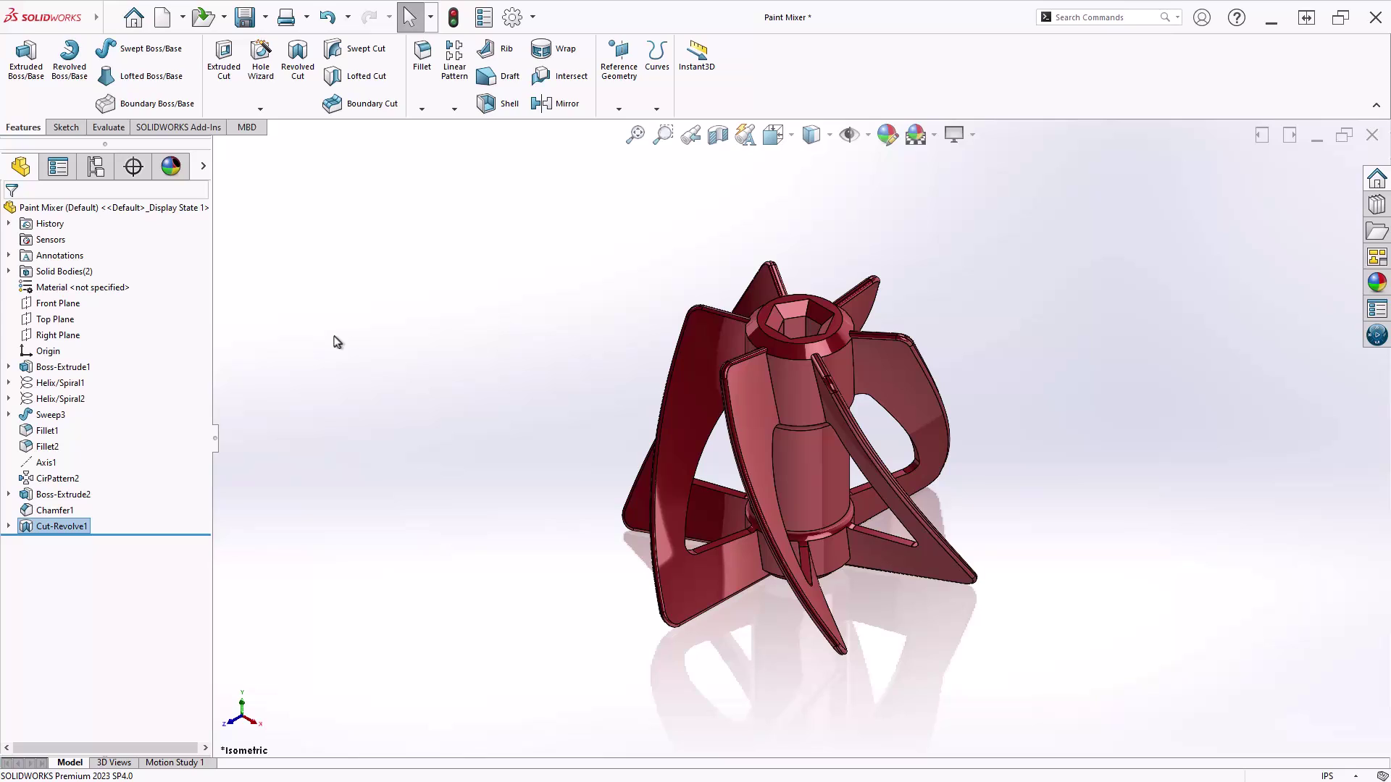
pyautogui.press('Delete')
pyautogui.press('Return')
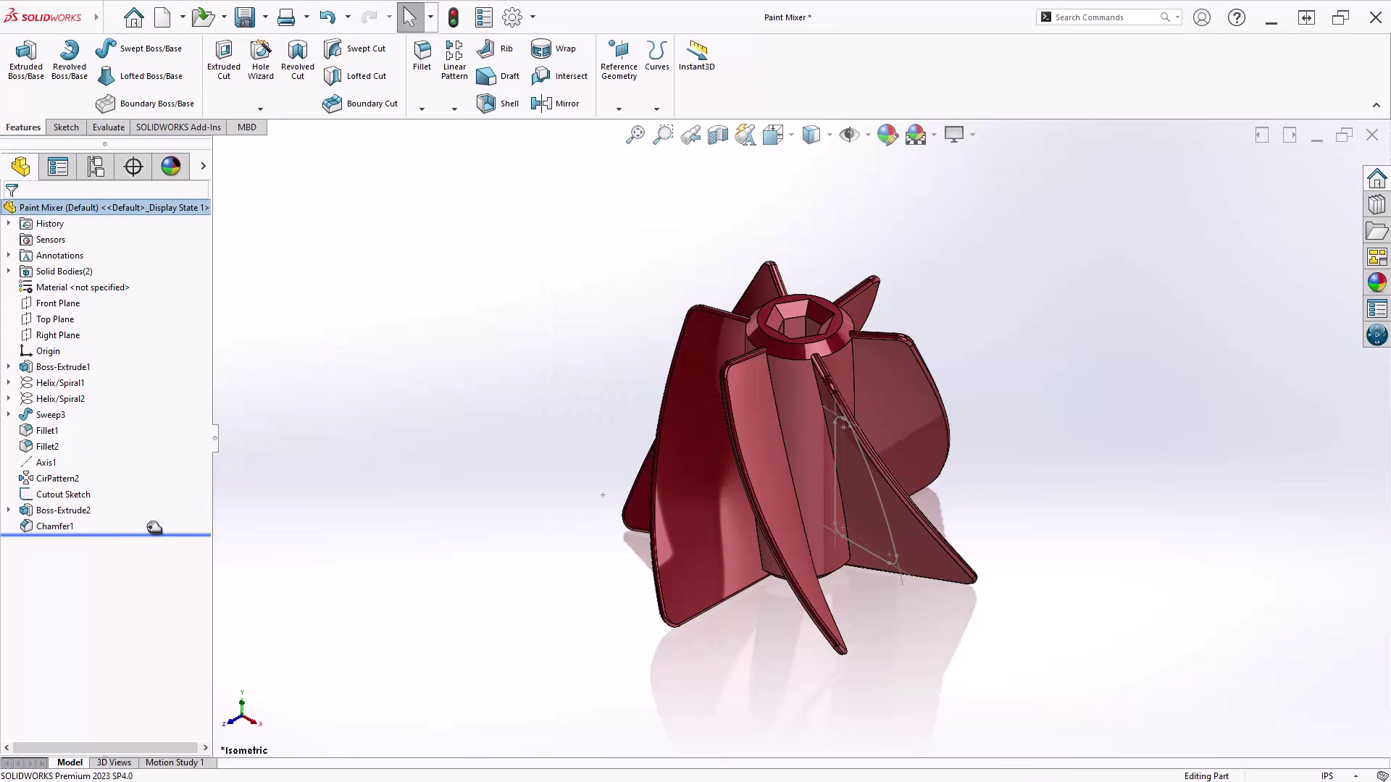
# - Roll the model back to just after Cutout Sketch and set up its 360-degree revolved cut about Axis1
pyautogui.moveTo(154, 534); pyautogui.dragTo(138, 487)
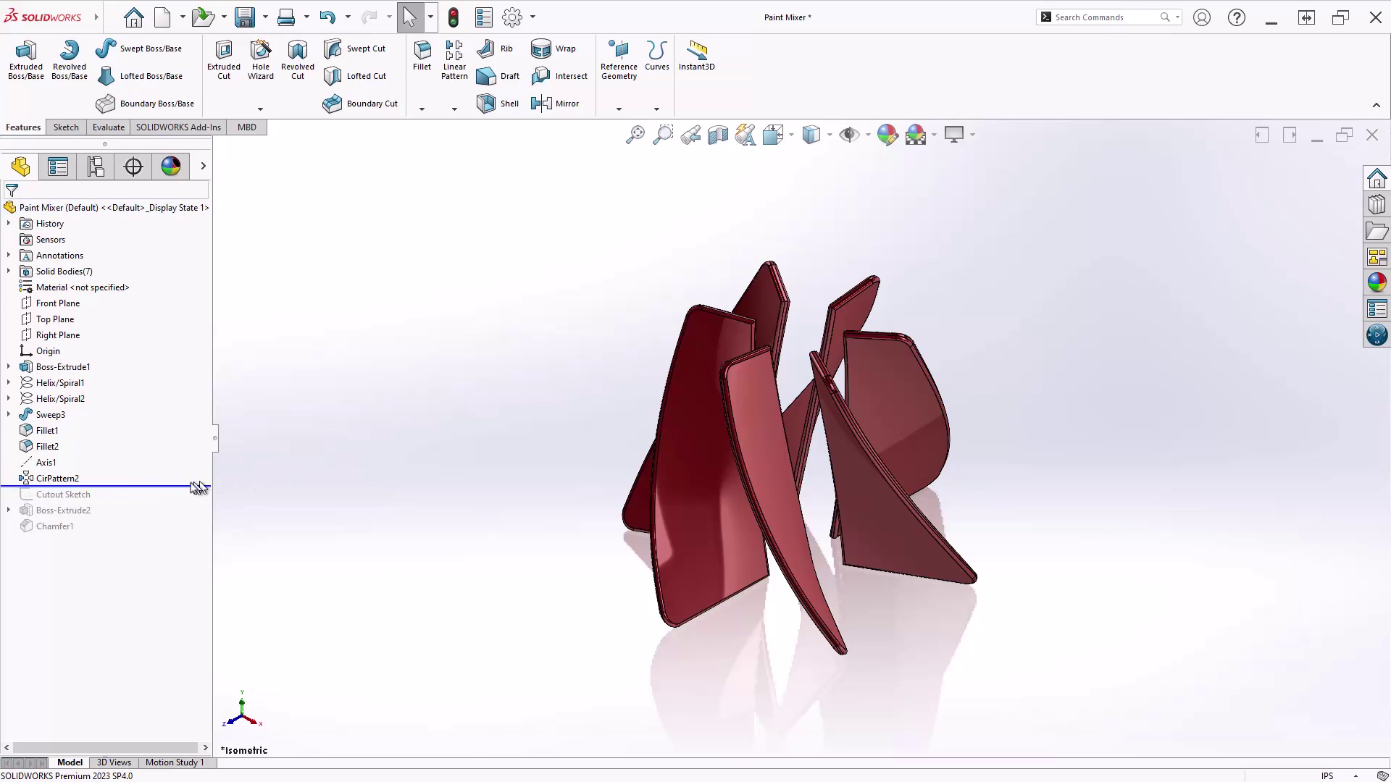
pyautogui.moveTo(146, 487); pyautogui.dragTo(148, 495)
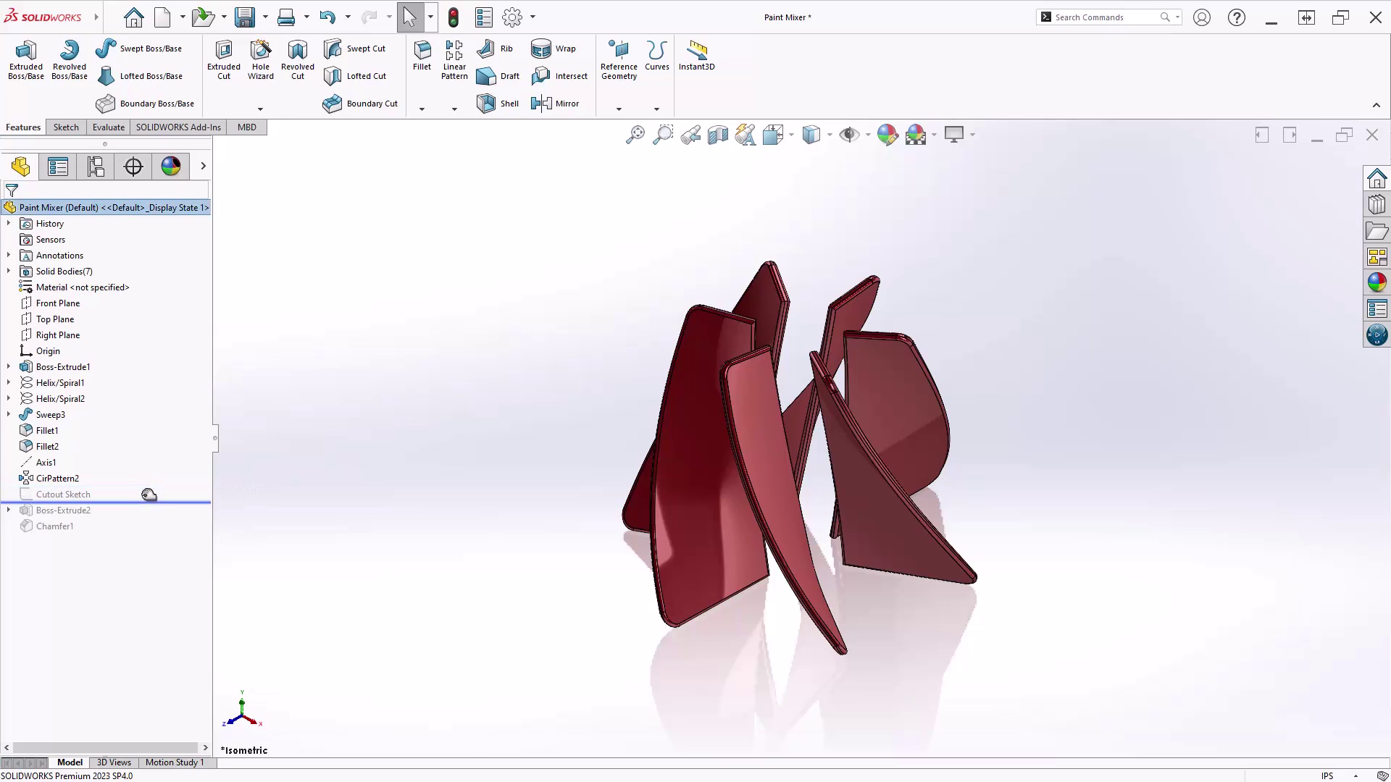
pyautogui.click(85, 494)
pyautogui.click(298, 69)
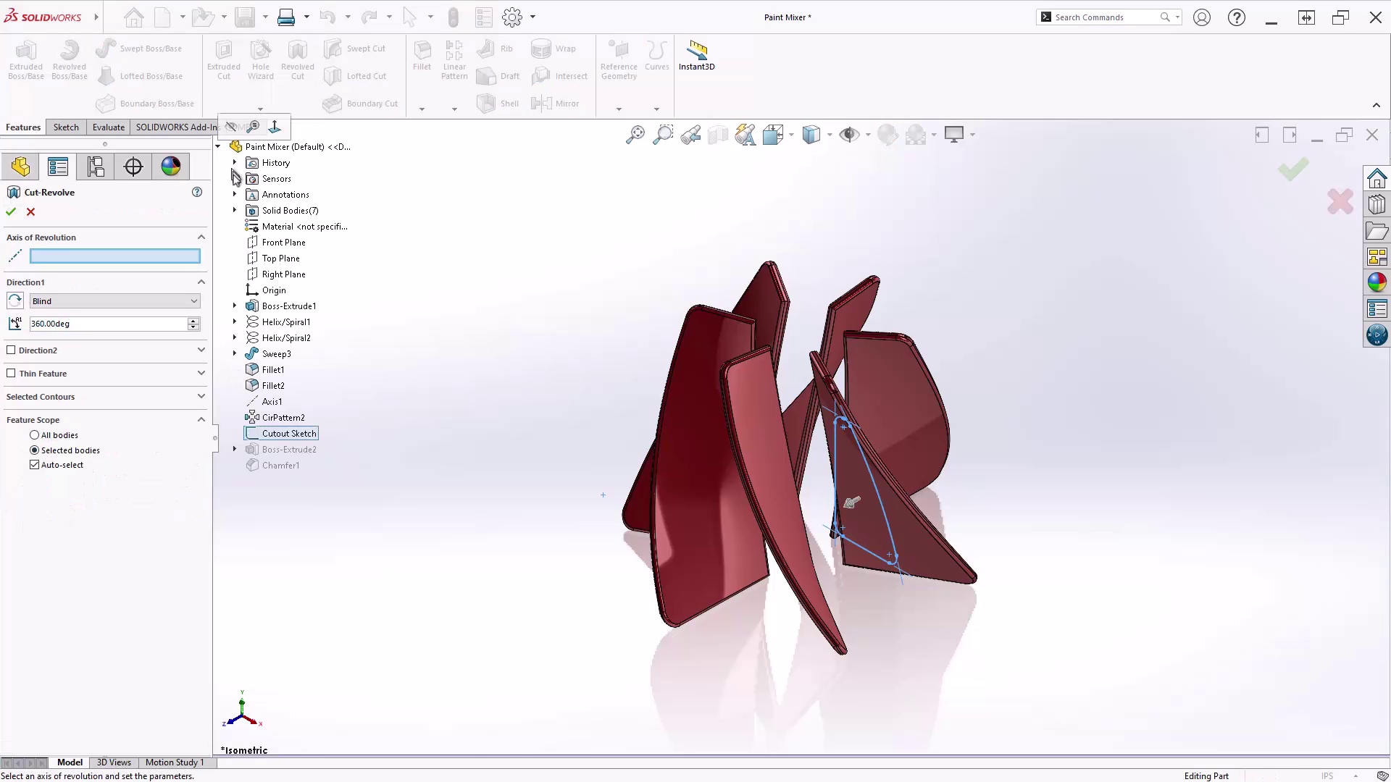
pyautogui.click(279, 403)
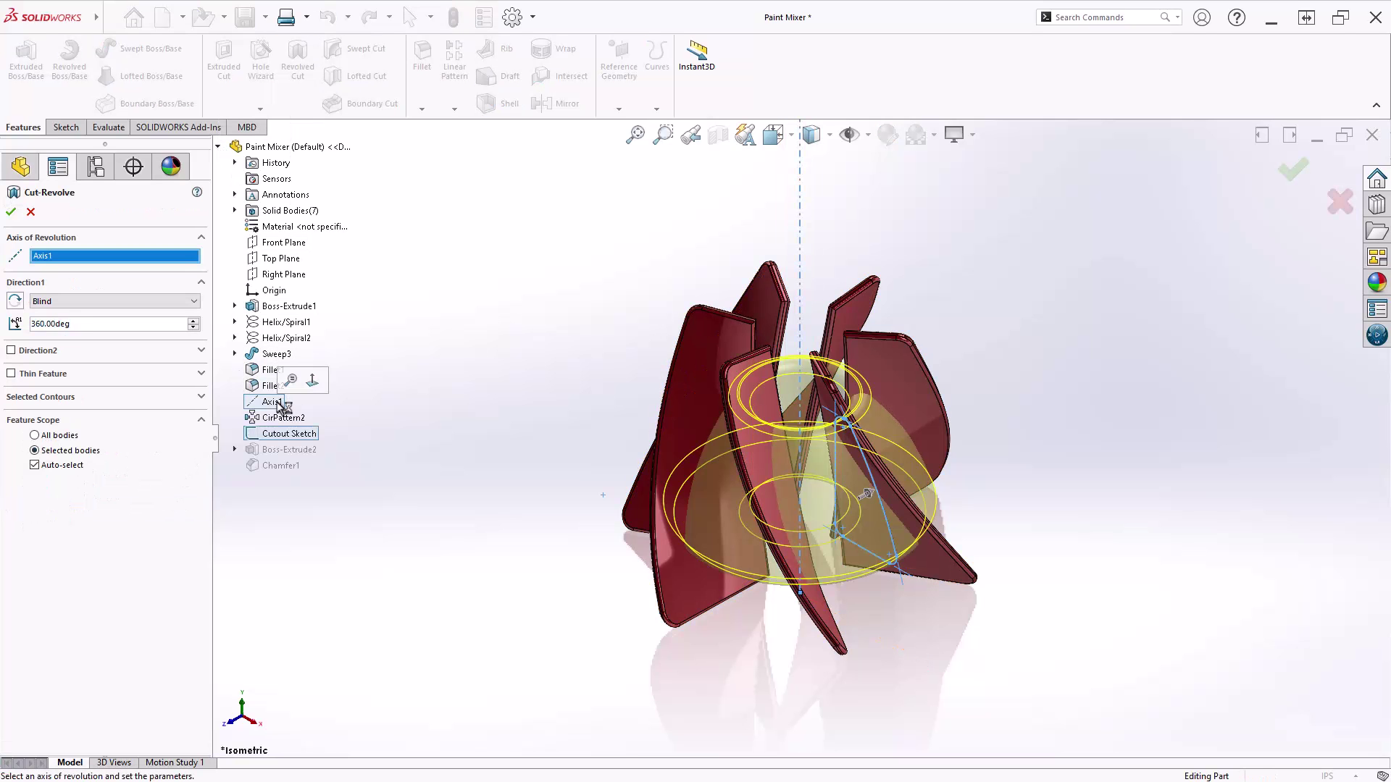
# - Limit the revolved cut's feature scope to three manually chosen blade bodies and complete the cut
pyautogui.click(34, 465)
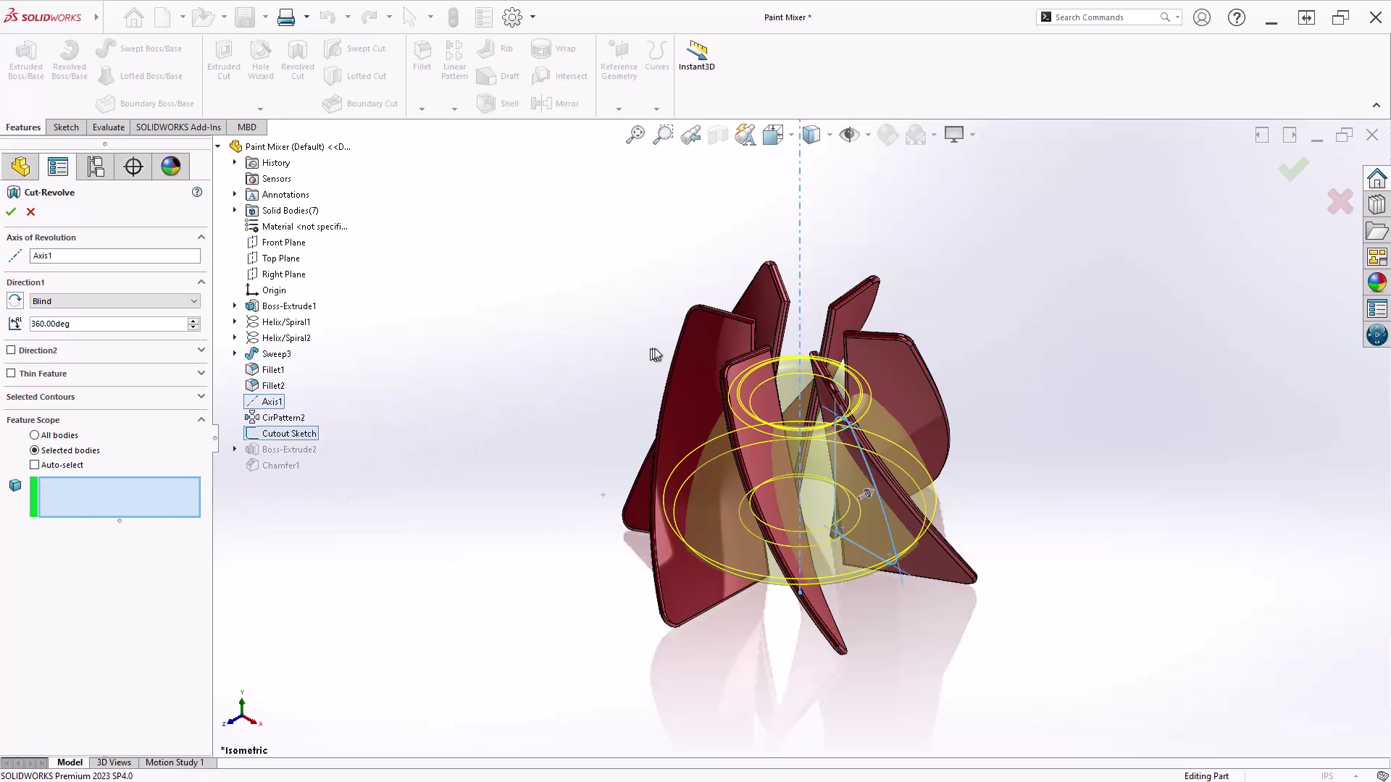
pyautogui.click(718, 354)
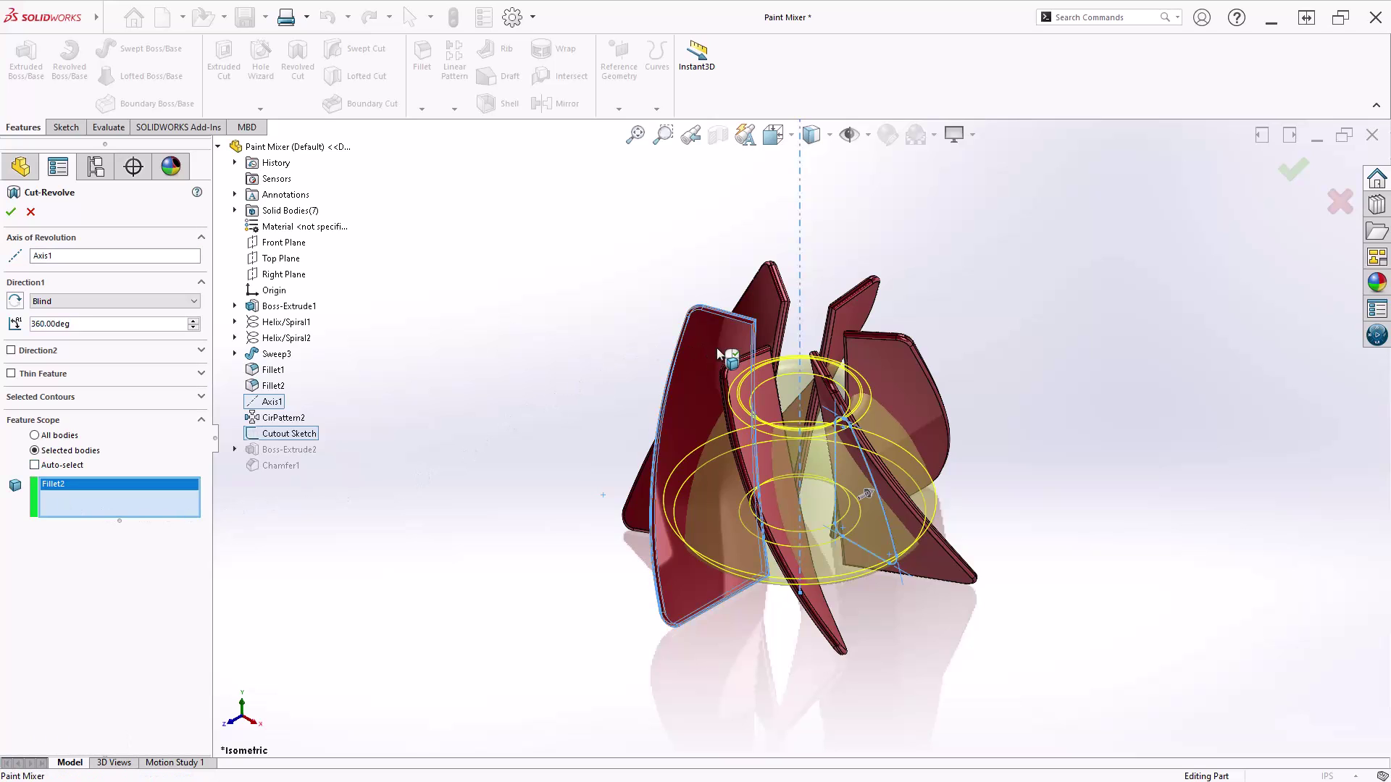
pyautogui.click(857, 302)
pyautogui.click(939, 567)
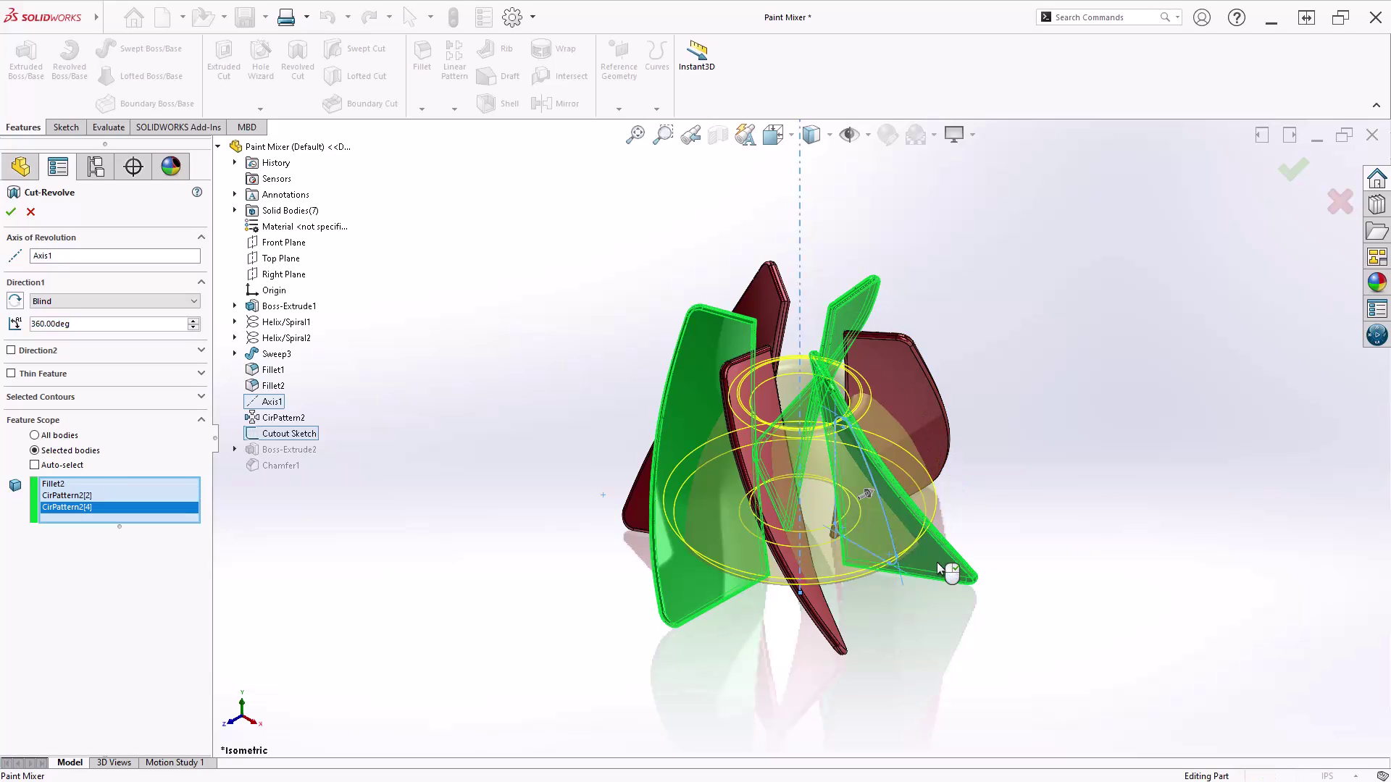
pyautogui.rightClick(939, 568)
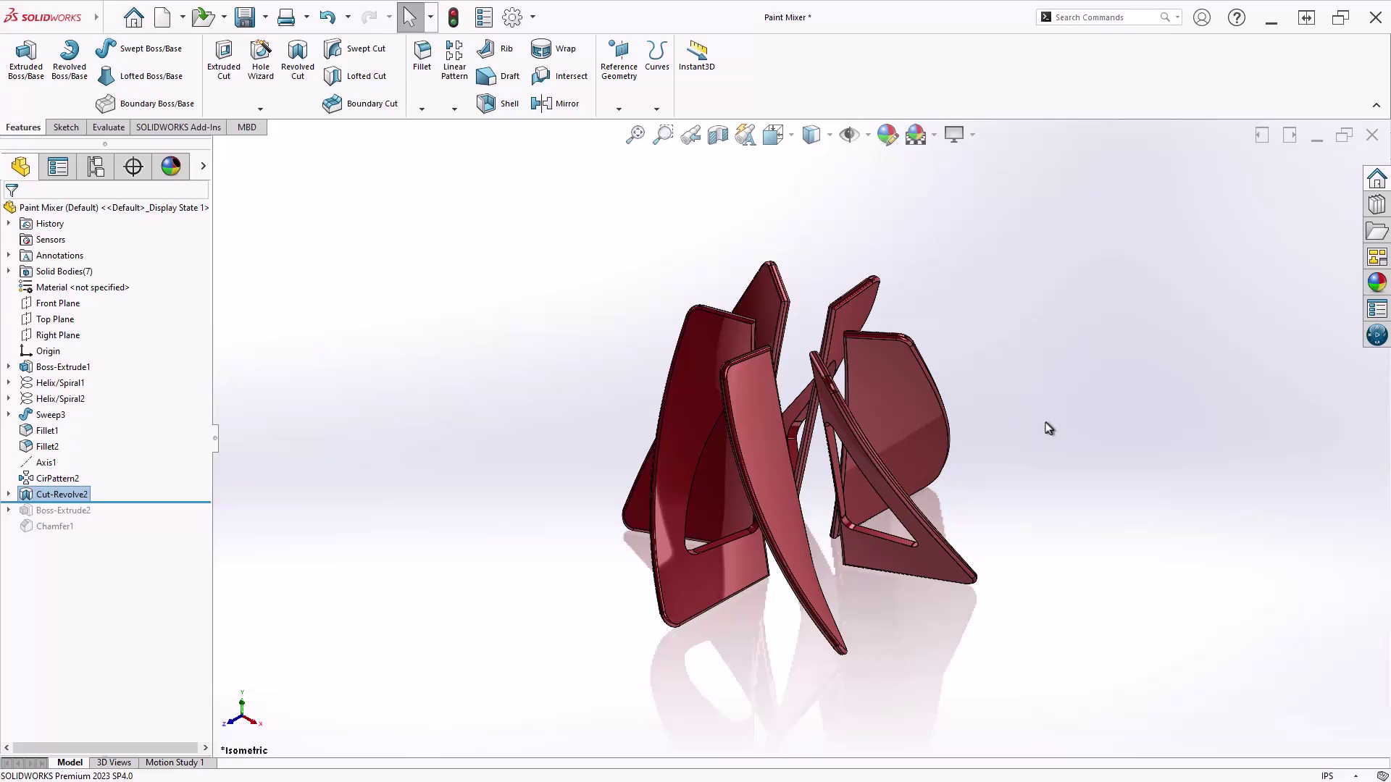
# - Edit the revolved cut so its feature scope auto-selects the affected bodies
pyautogui.rightClick(64, 495)
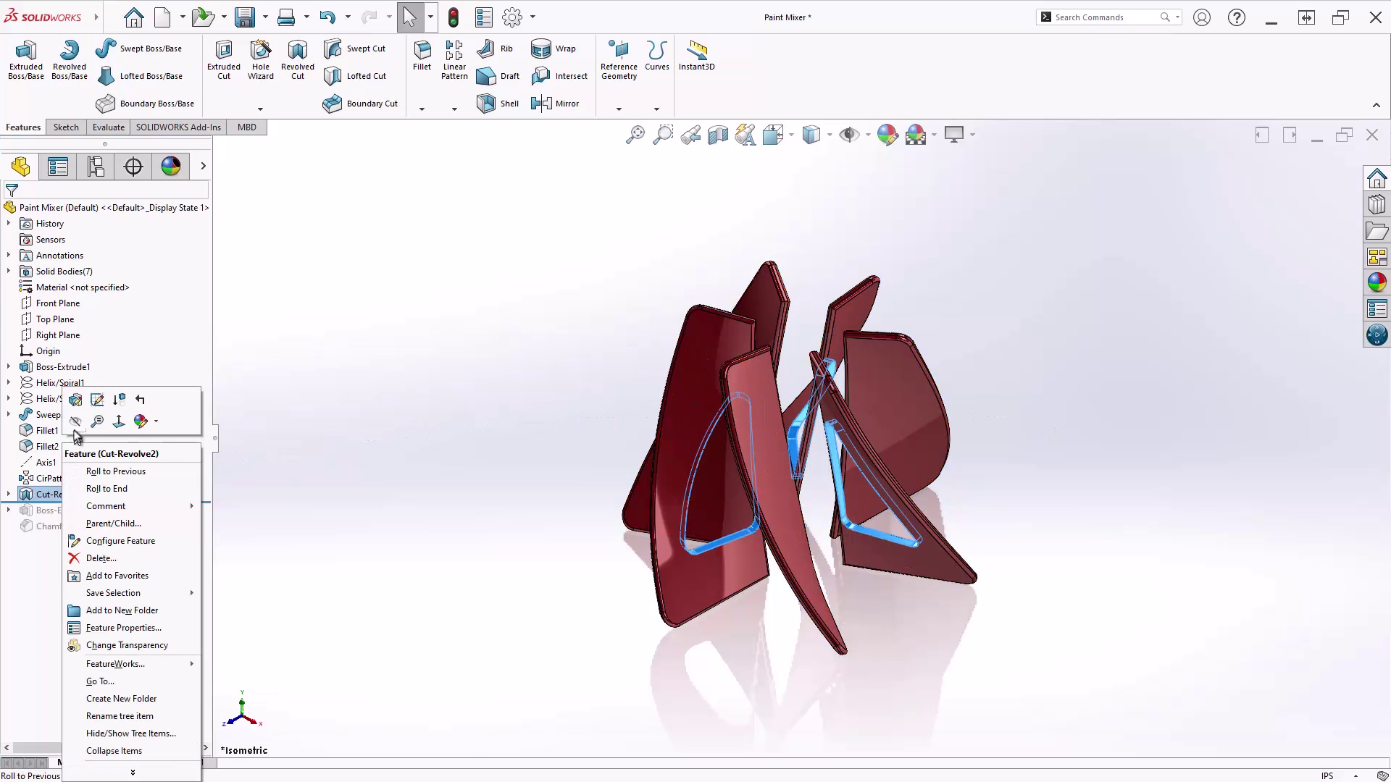
pyautogui.click(75, 399)
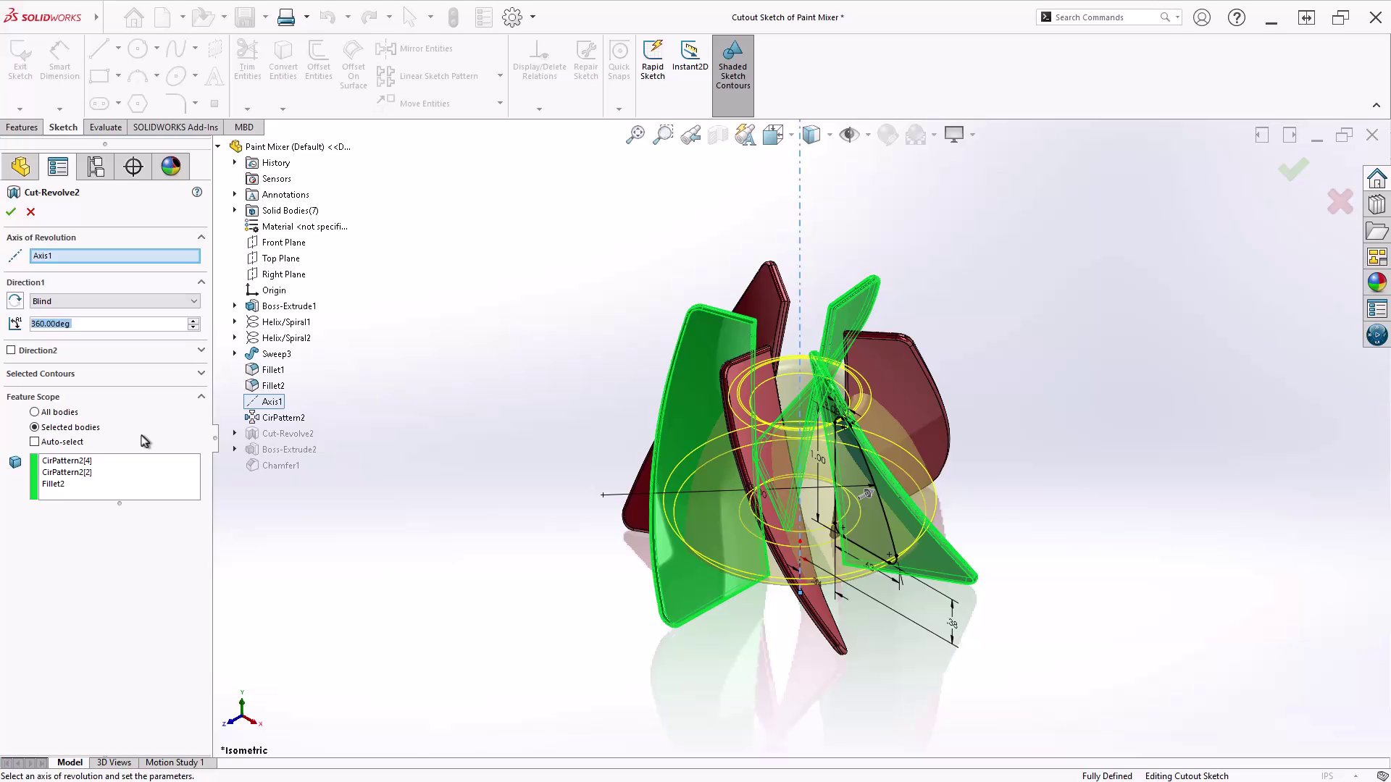
pyautogui.click(34, 442)
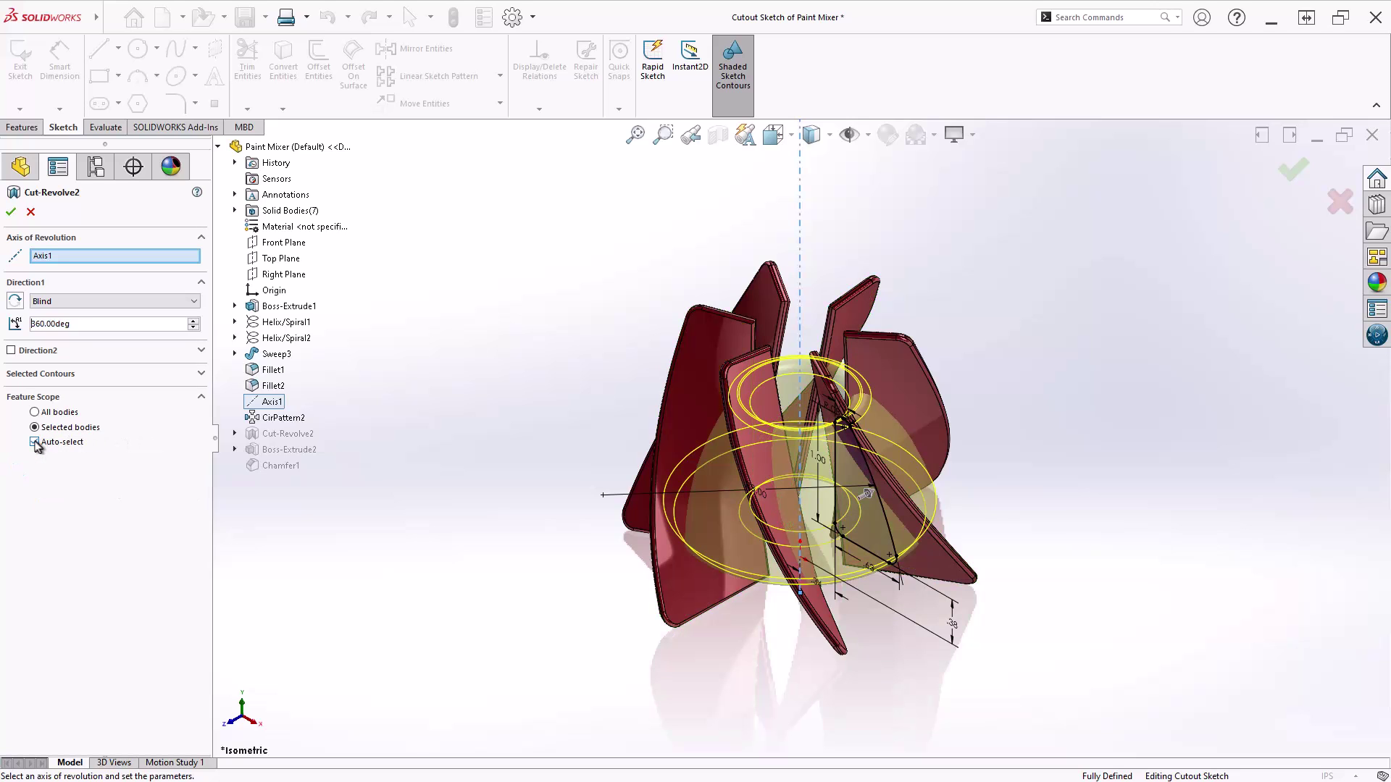
pyautogui.click(11, 212)
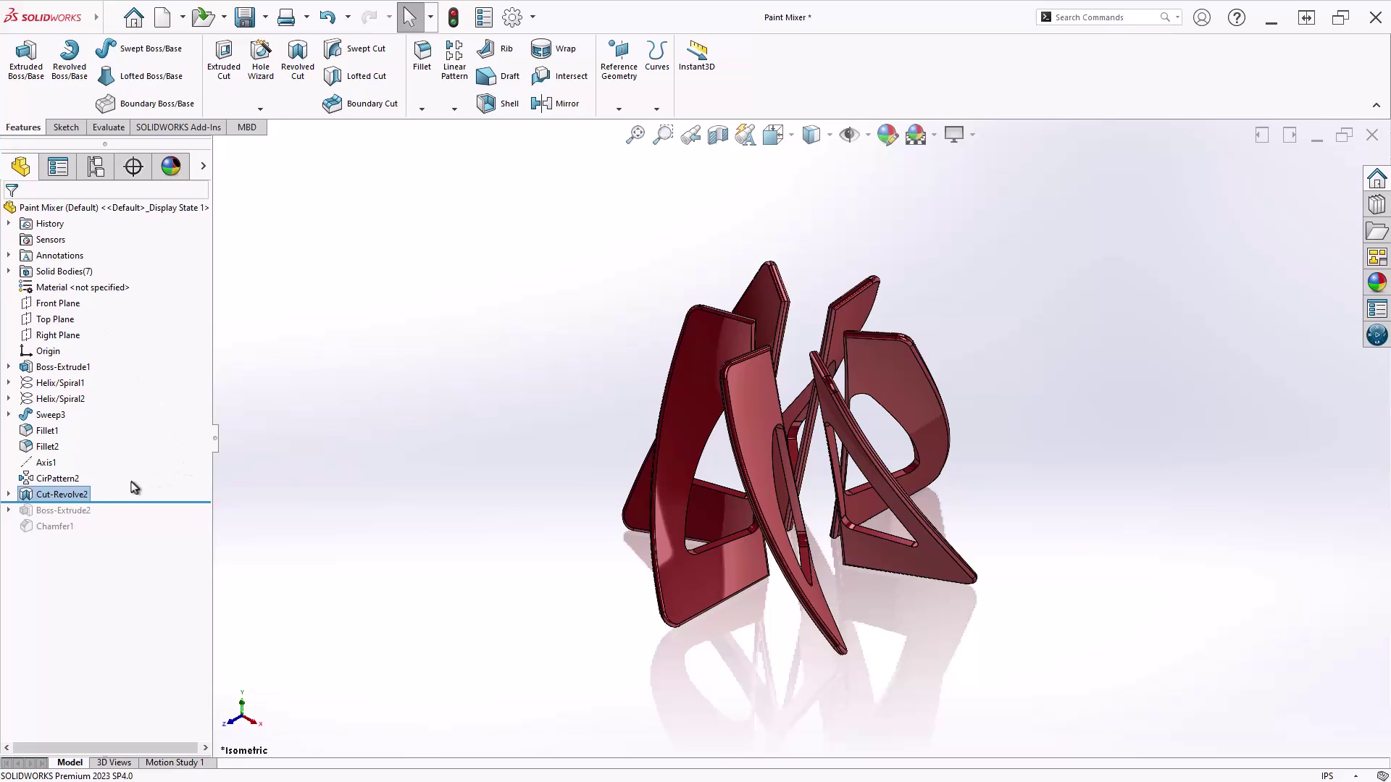
# - Change the revolved cut's feature scope to all bodies
pyautogui.rightClick(80, 495)
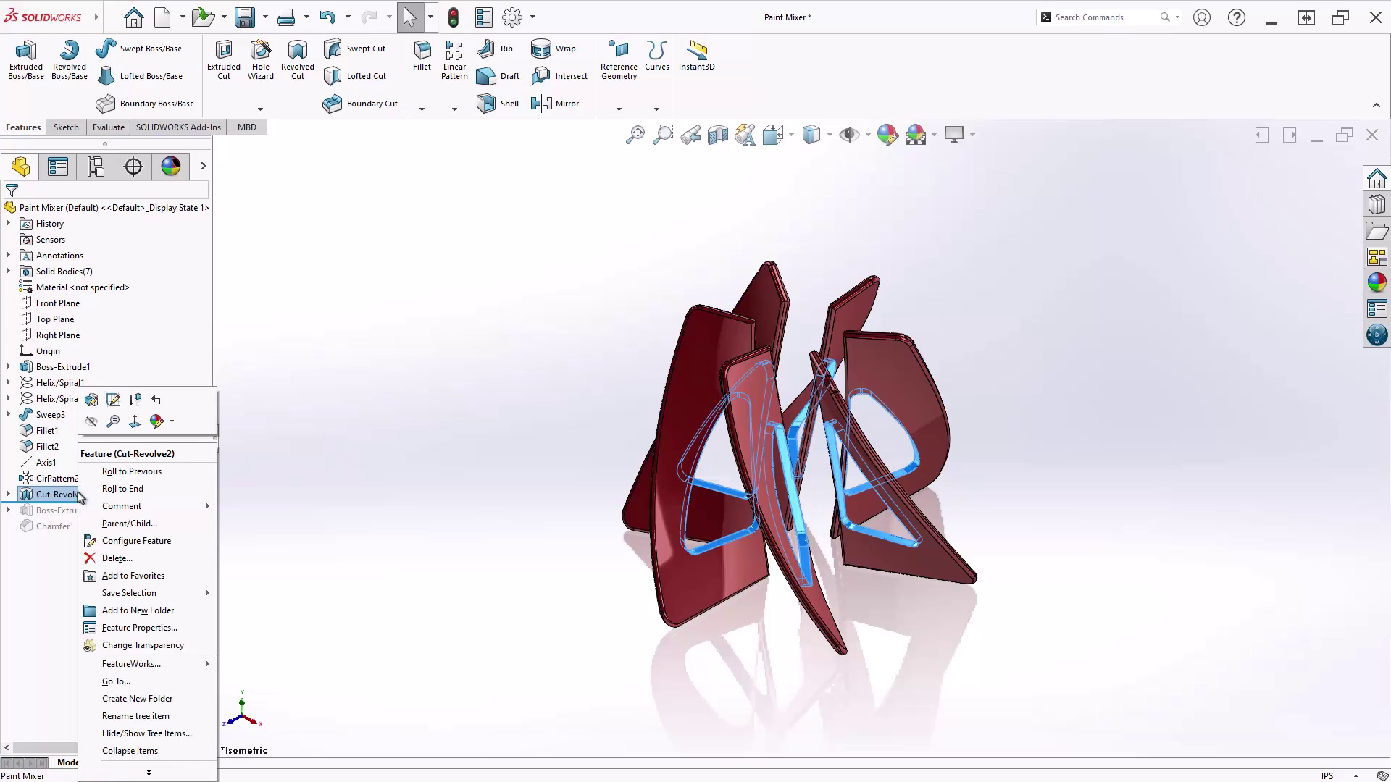
pyautogui.click(91, 400)
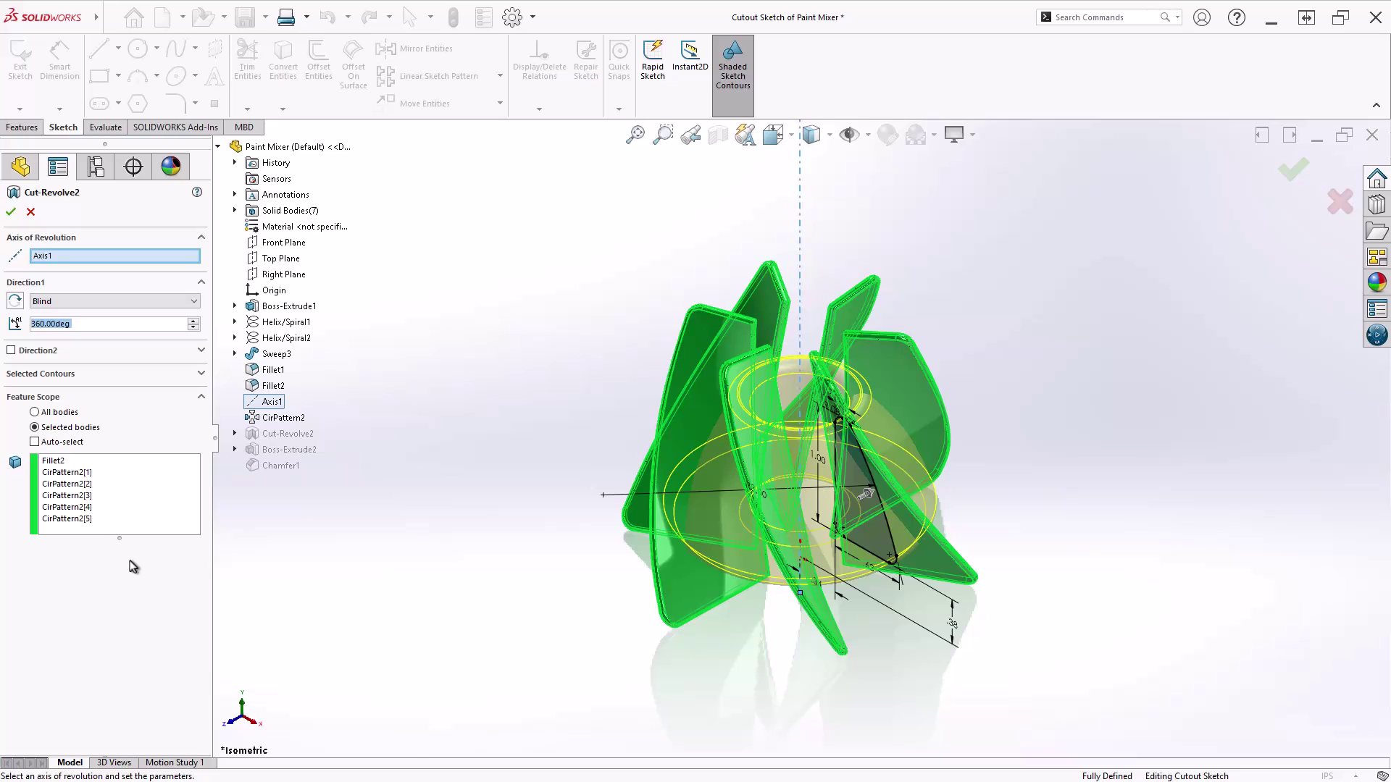
pyautogui.click(35, 412)
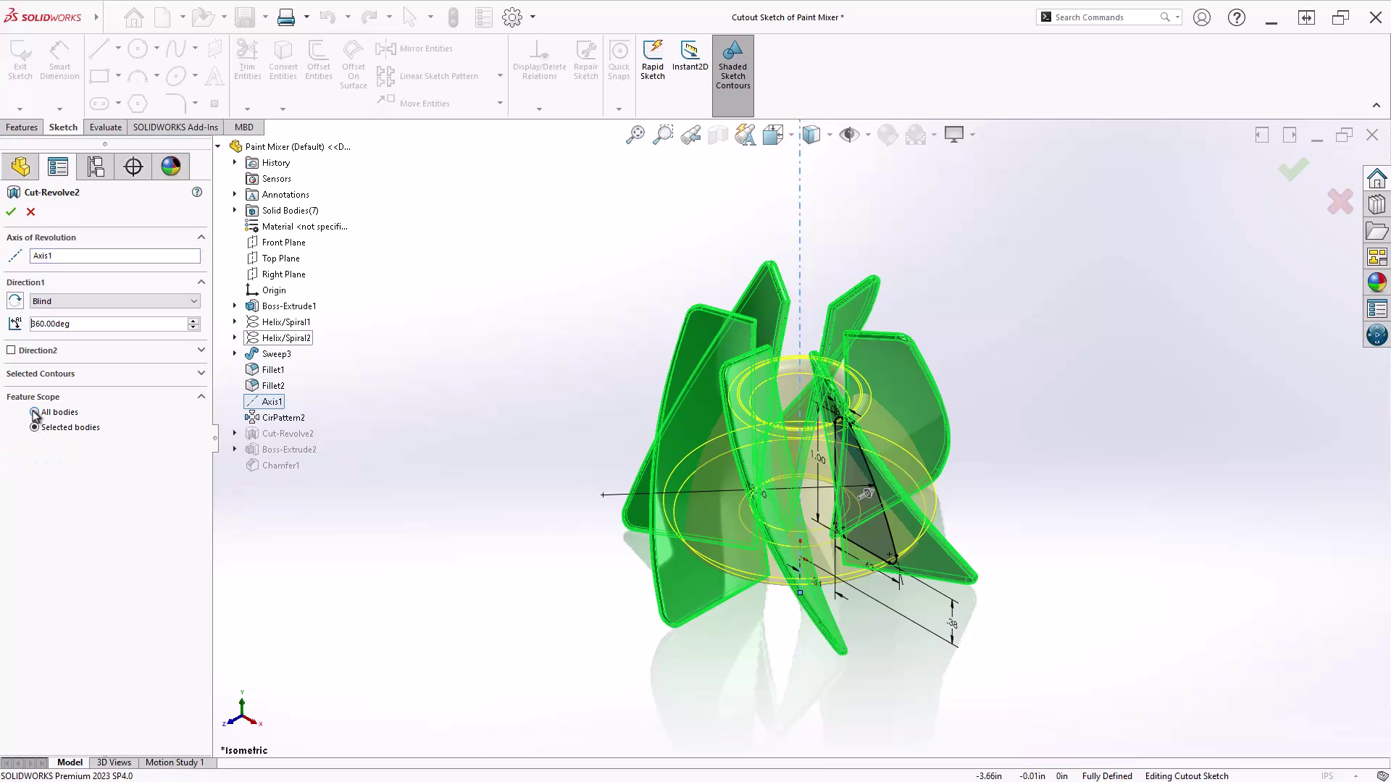
pyautogui.click(10, 211)
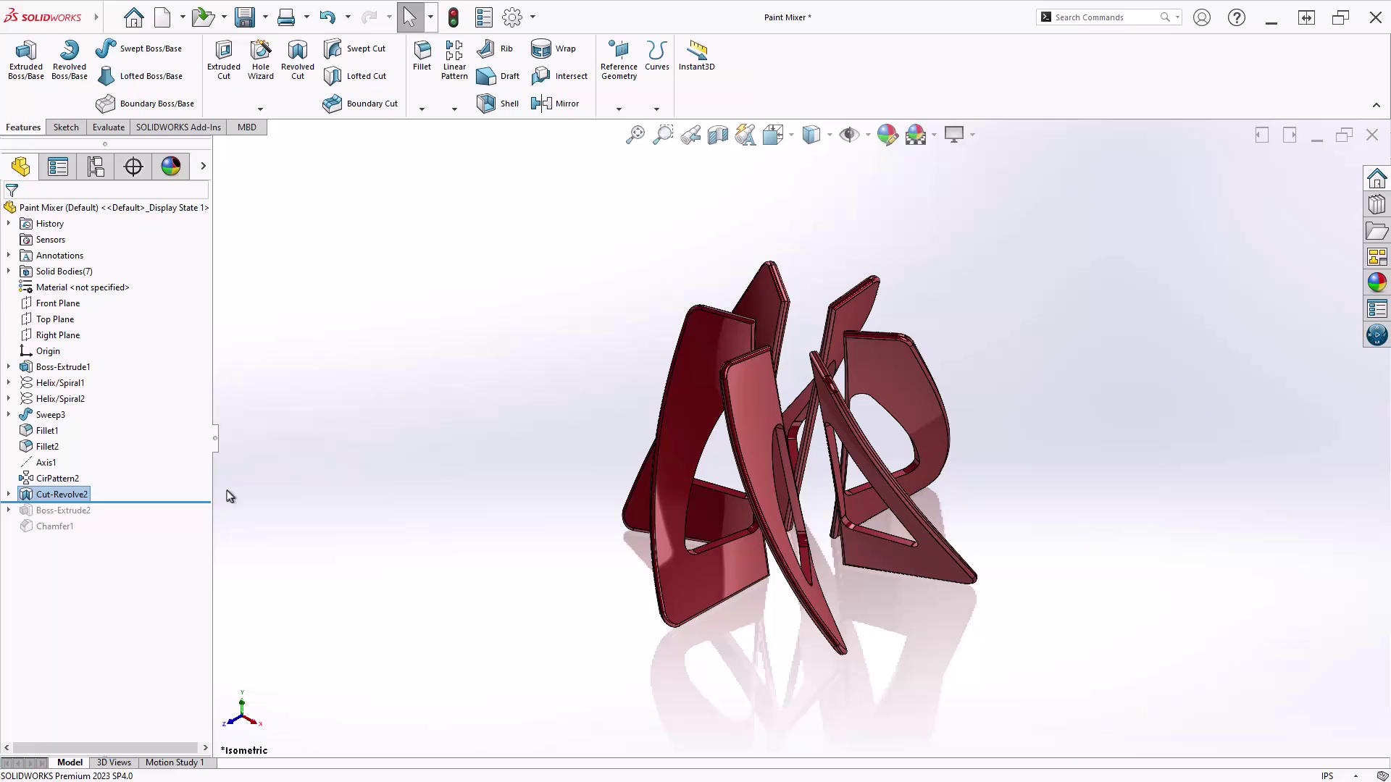
# - Set the circular blade pattern to 8 instances
pyautogui.rightClick(54, 479)
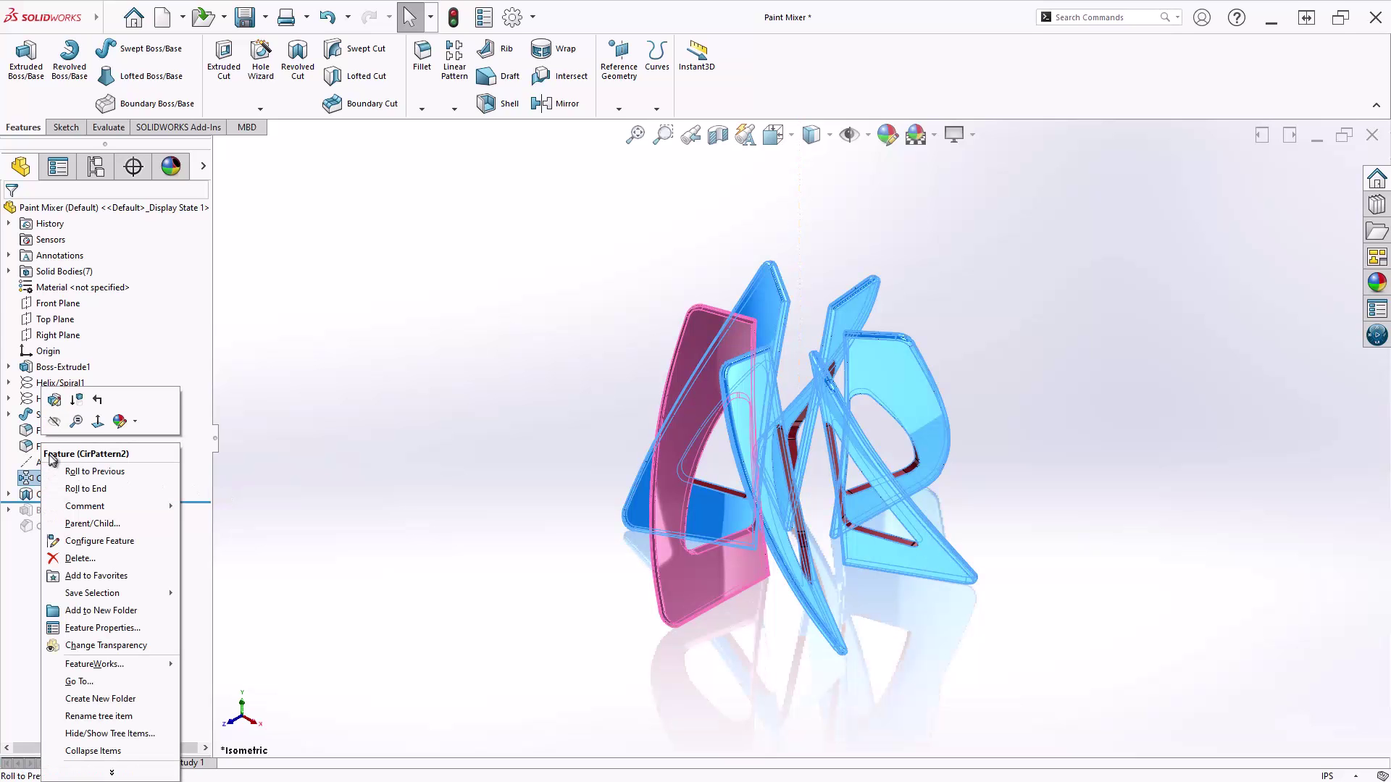
pyautogui.click(54, 401)
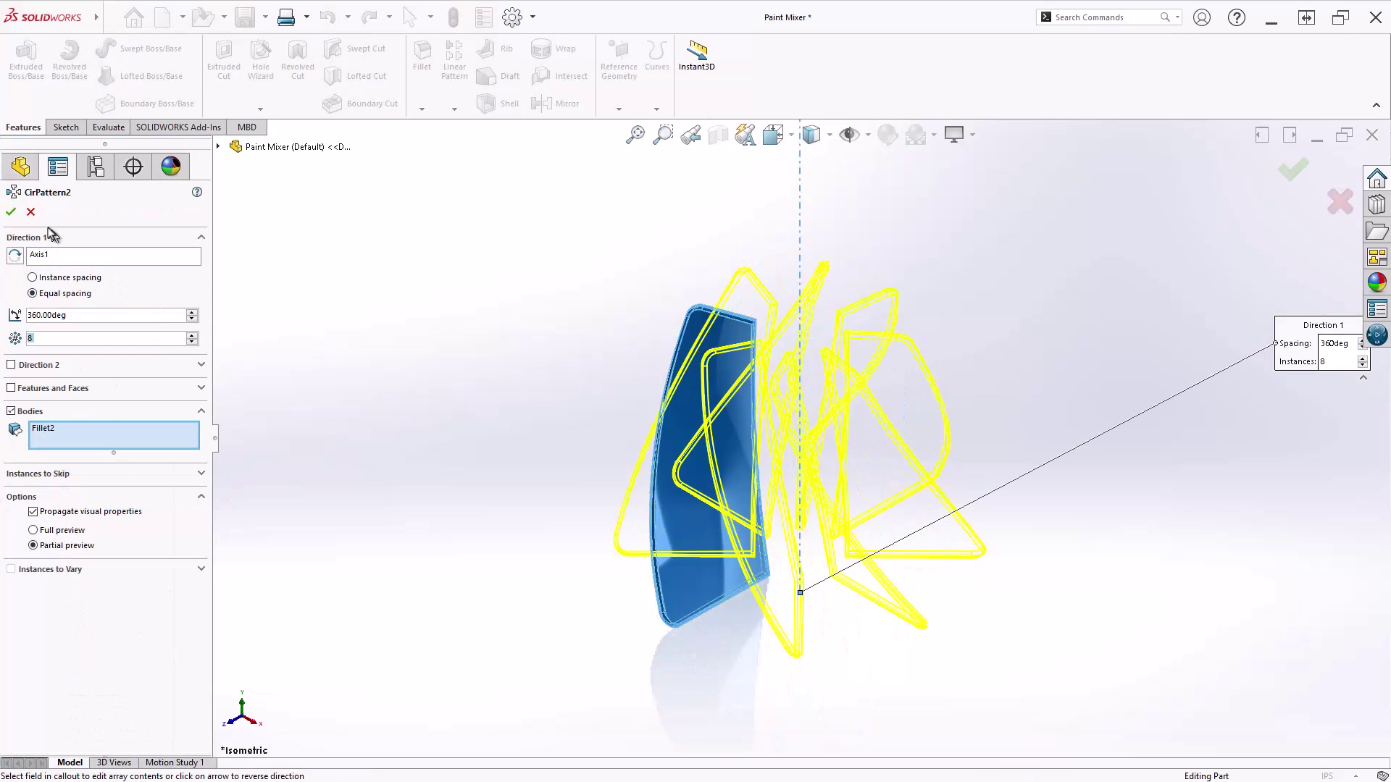
pyautogui.click(11, 212)
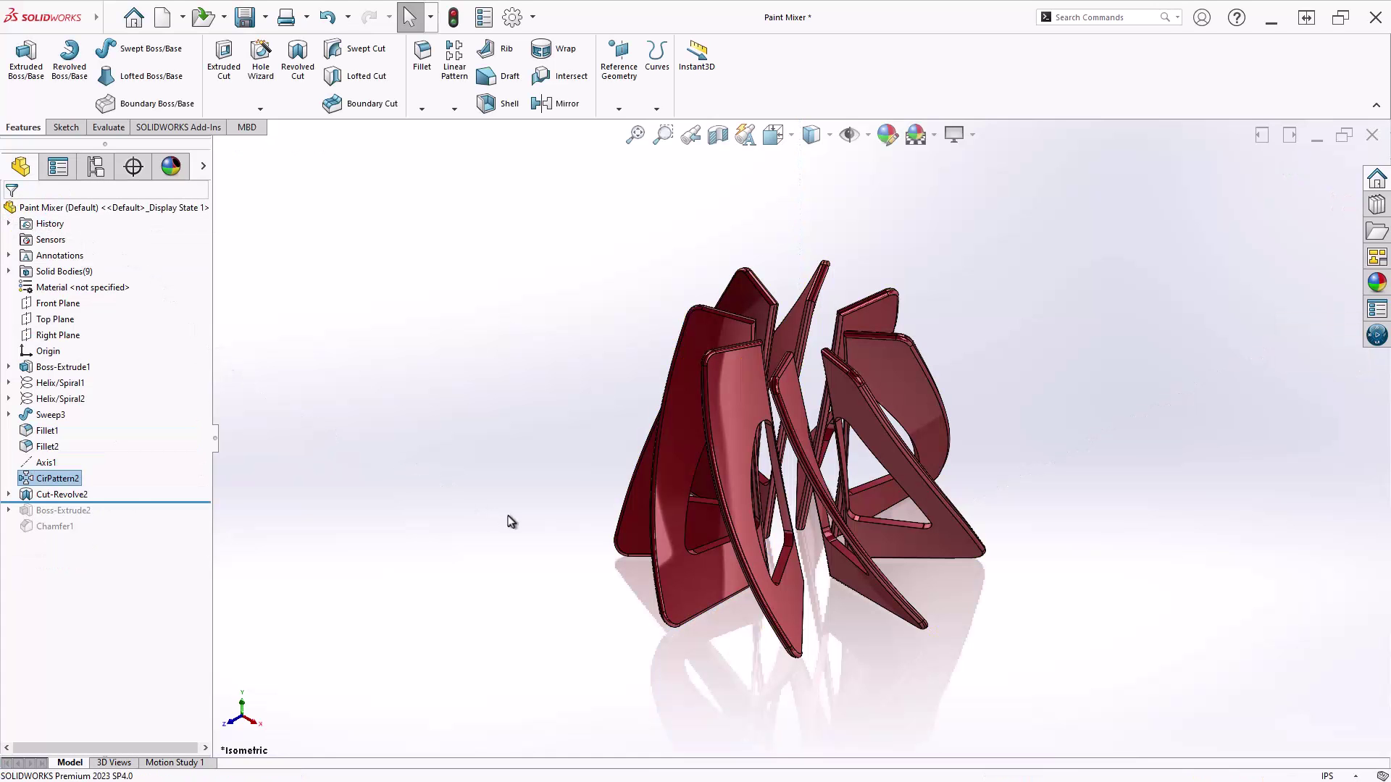
# - Switch the revolved cut's feature scope from all bodies to selected bodies with auto-select
pyautogui.rightClick(78, 495)
pyautogui.click(88, 403)
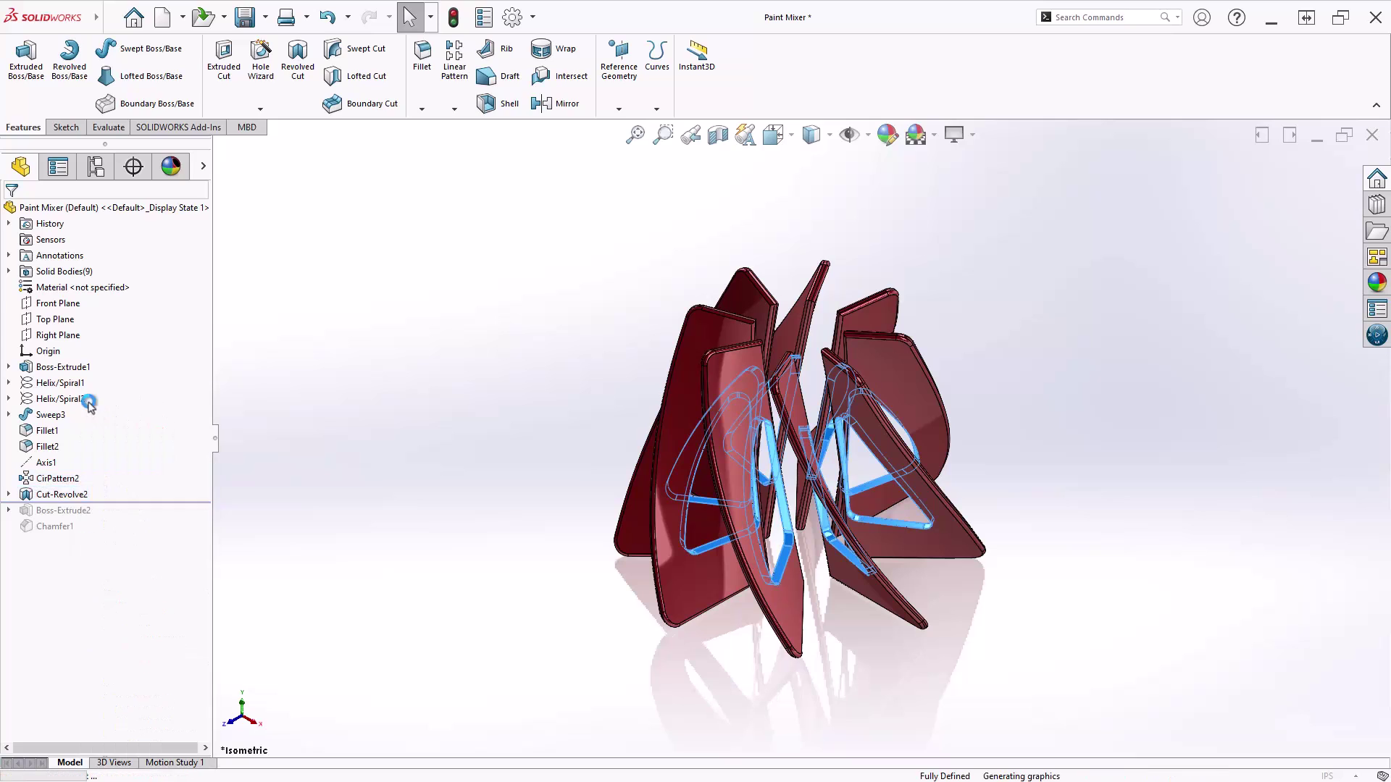
pyautogui.click(34, 427)
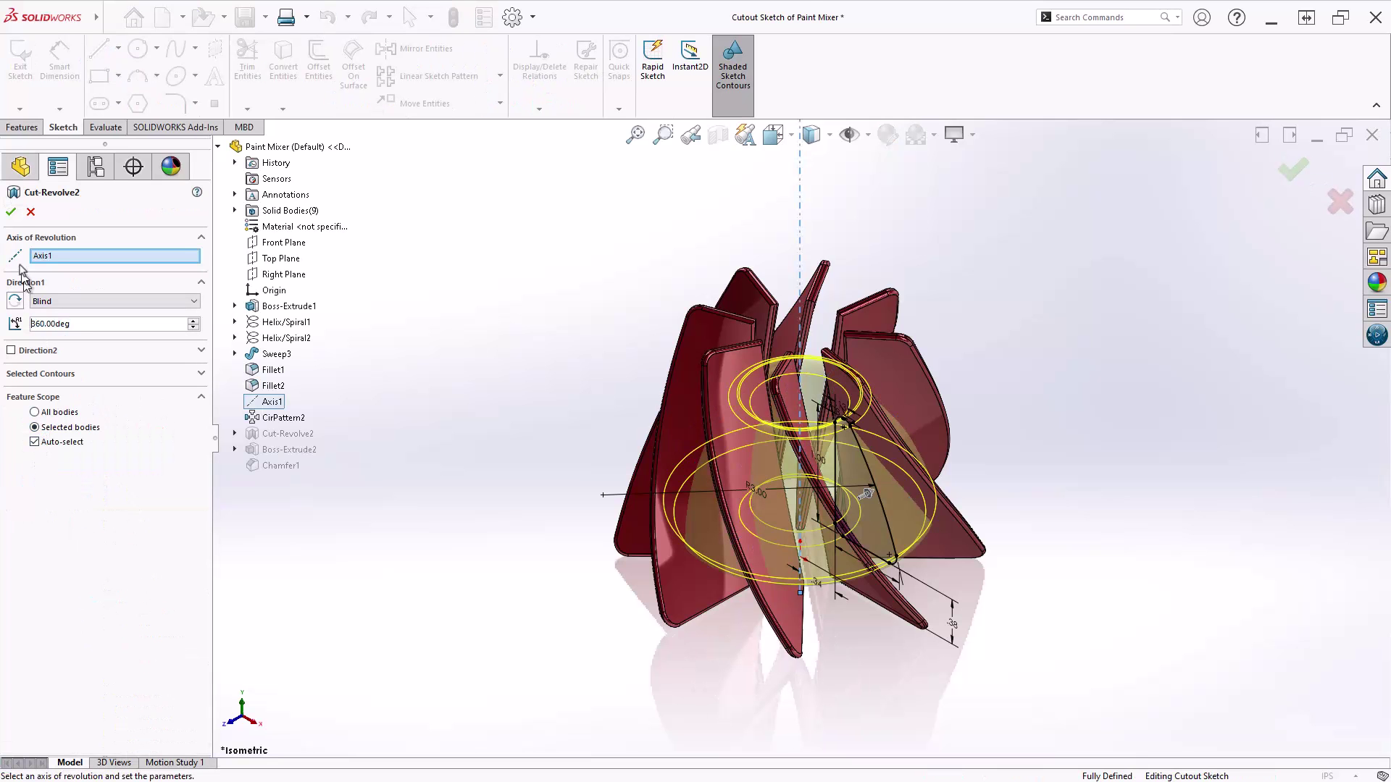
pyautogui.click(11, 211)
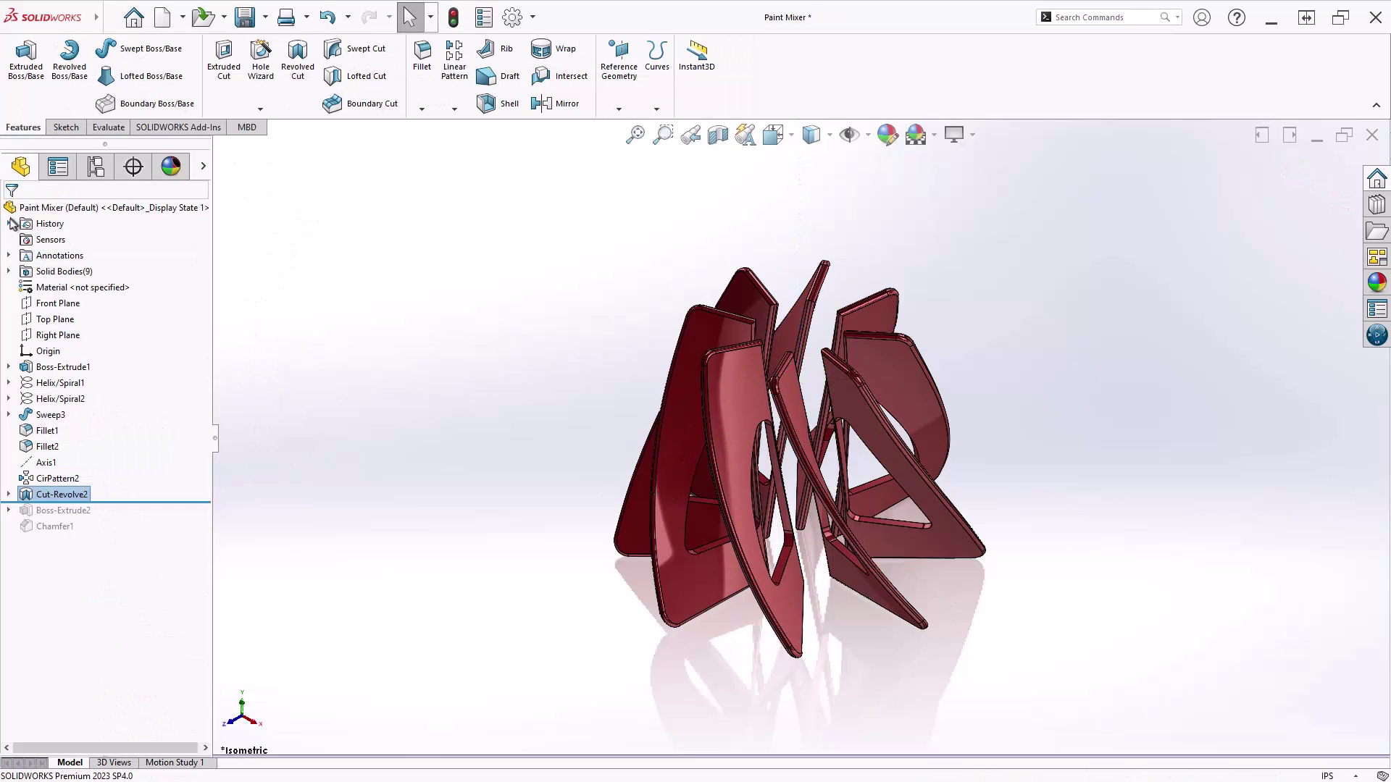
# - Increase the circular blade pattern to 10 instances
pyautogui.rightClick(67, 479)
pyautogui.click(85, 401)
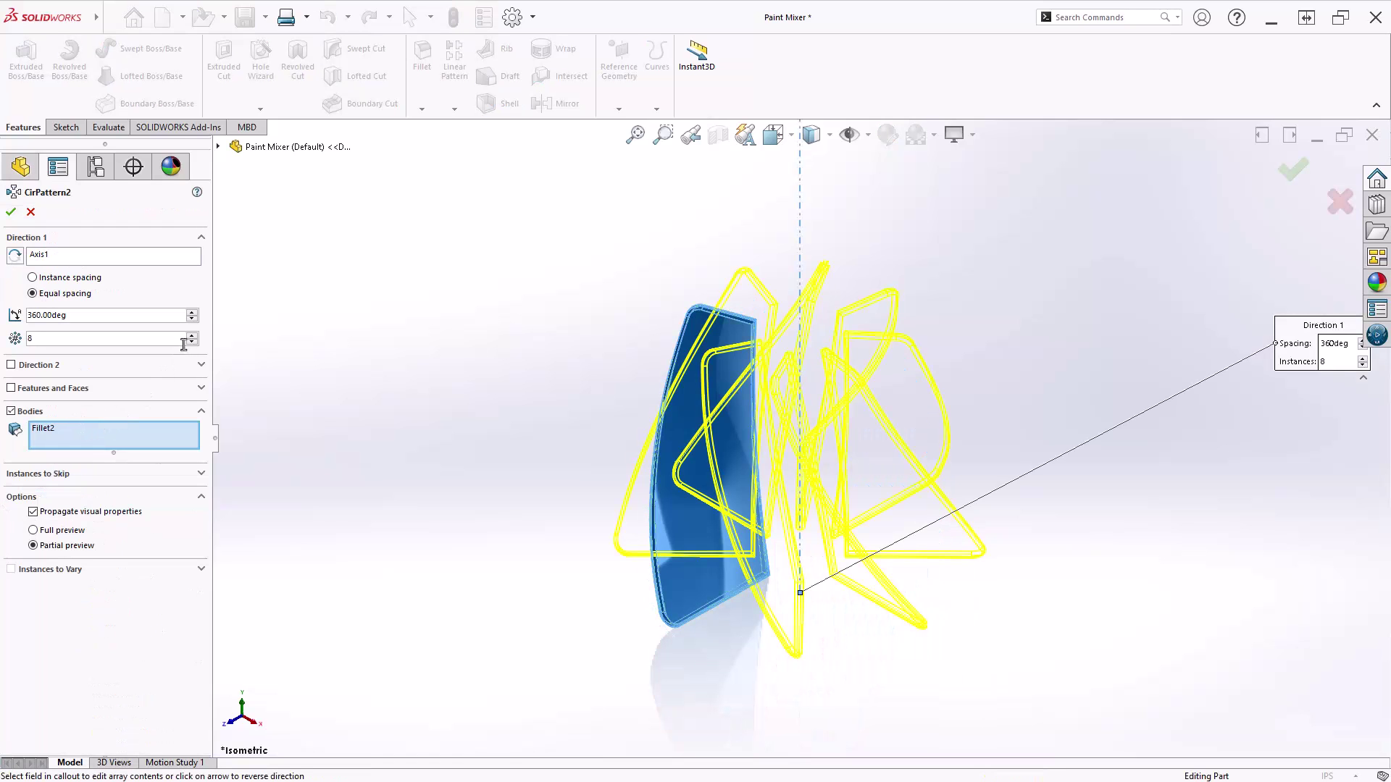
pyautogui.click(192, 335)
pyautogui.click(191, 335)
pyautogui.click(11, 212)
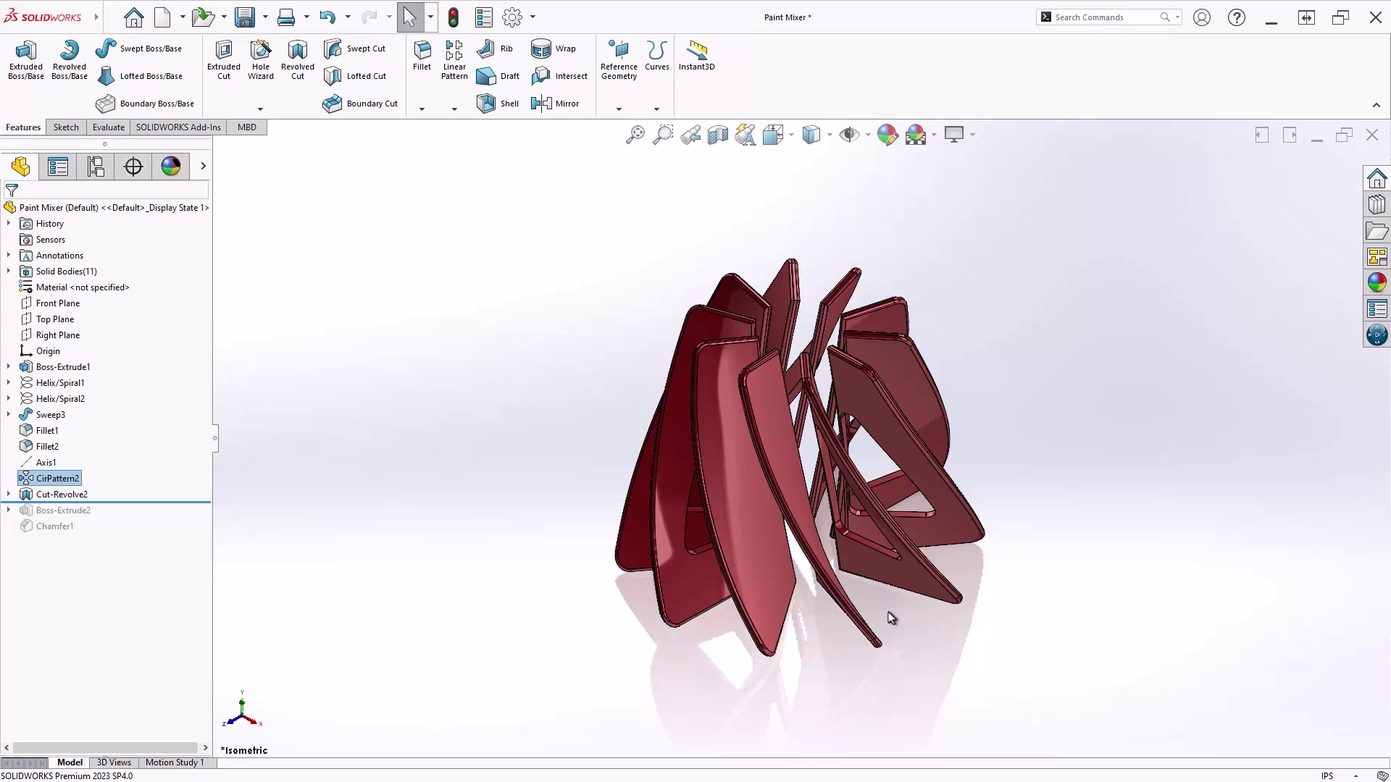
# - Set the circular blade pattern to 6 instances and roll the model forward to include Boss-Extrude2 and Chamfer1
pyautogui.rightClick(61, 478)
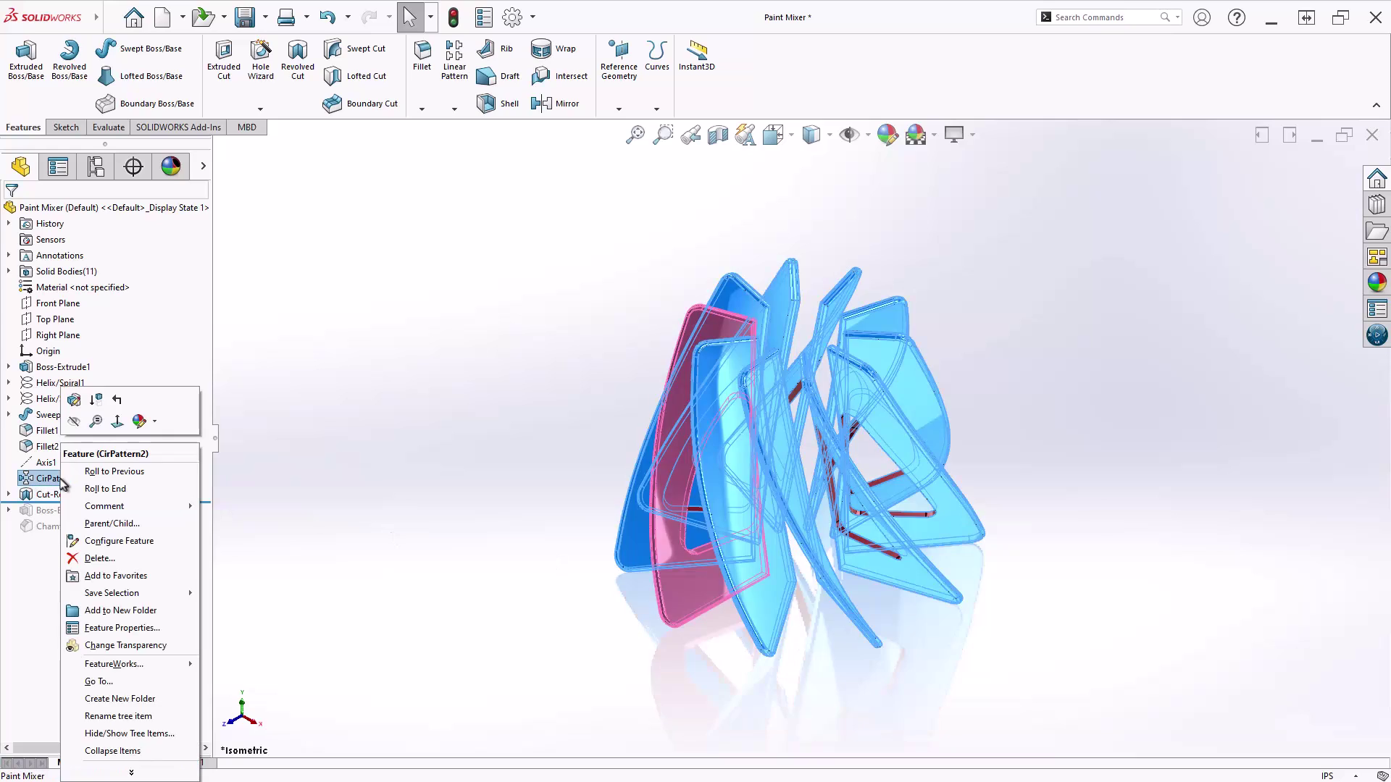
pyautogui.click(75, 400)
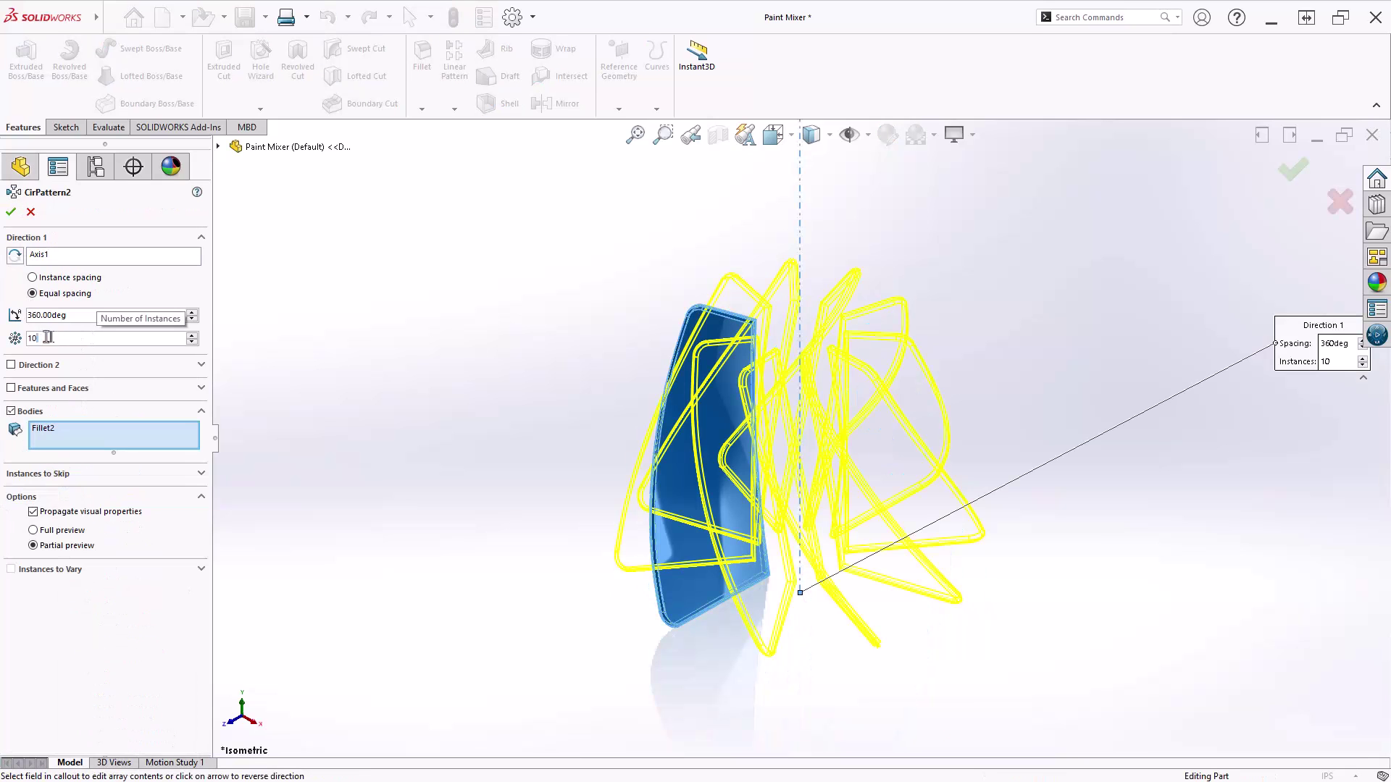
pyautogui.doubleClick(47, 338)
pyautogui.write('6')
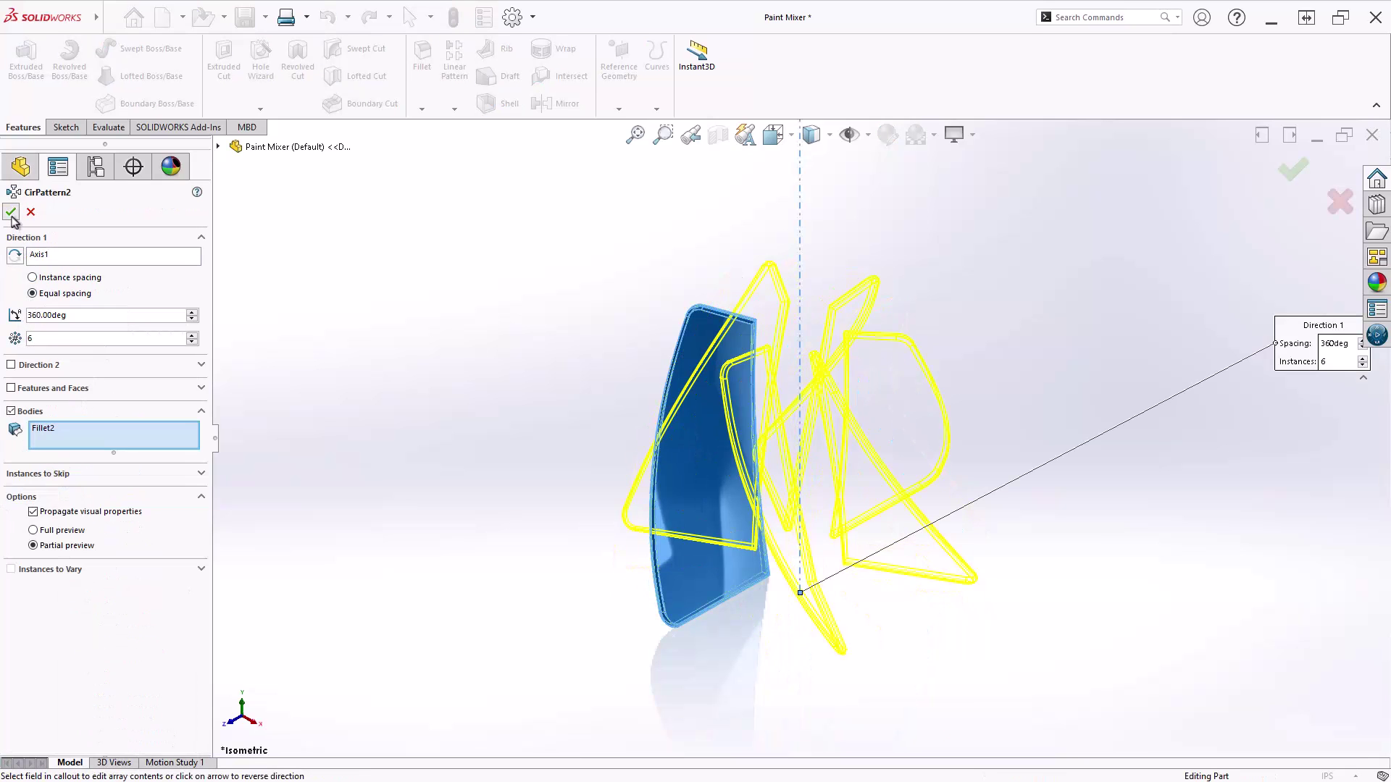
pyautogui.click(11, 212)
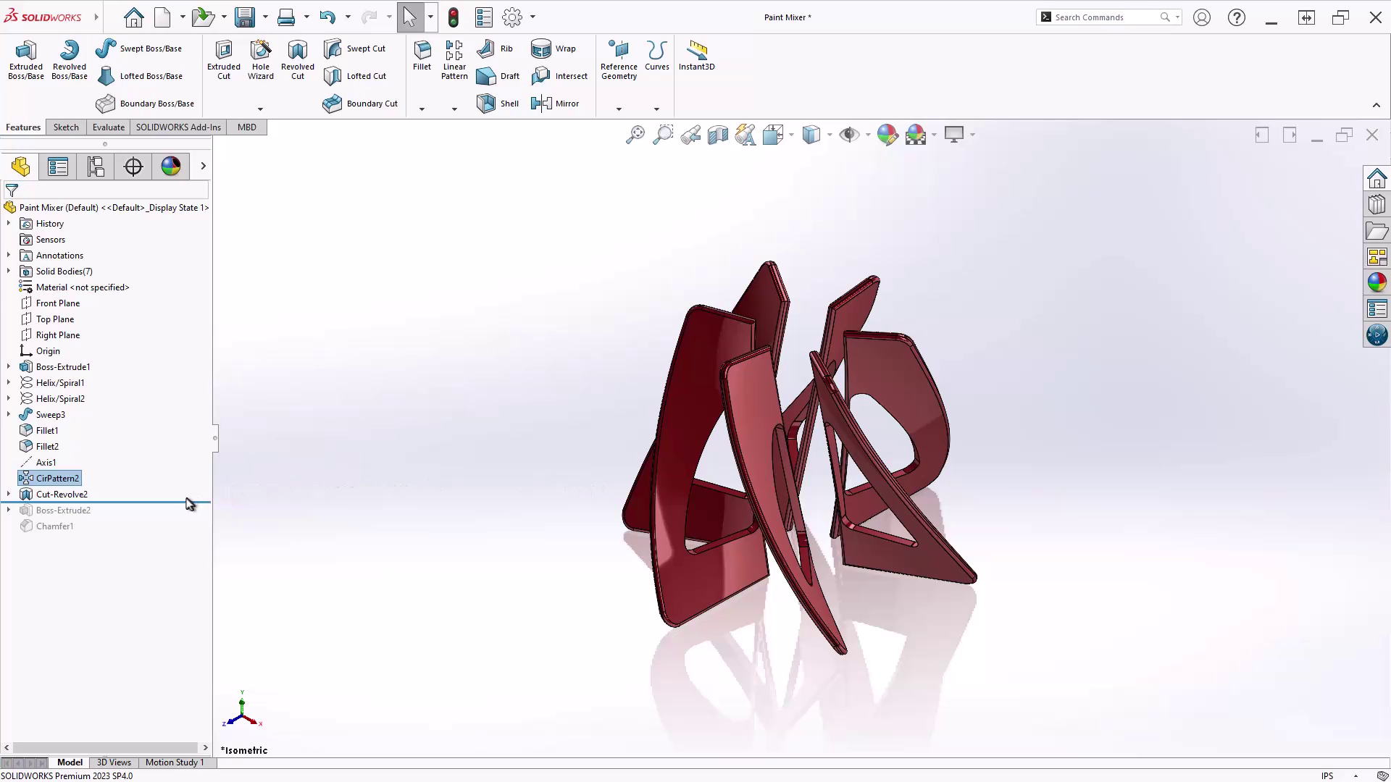
pyautogui.moveTo(192, 500); pyautogui.dragTo(187, 529)
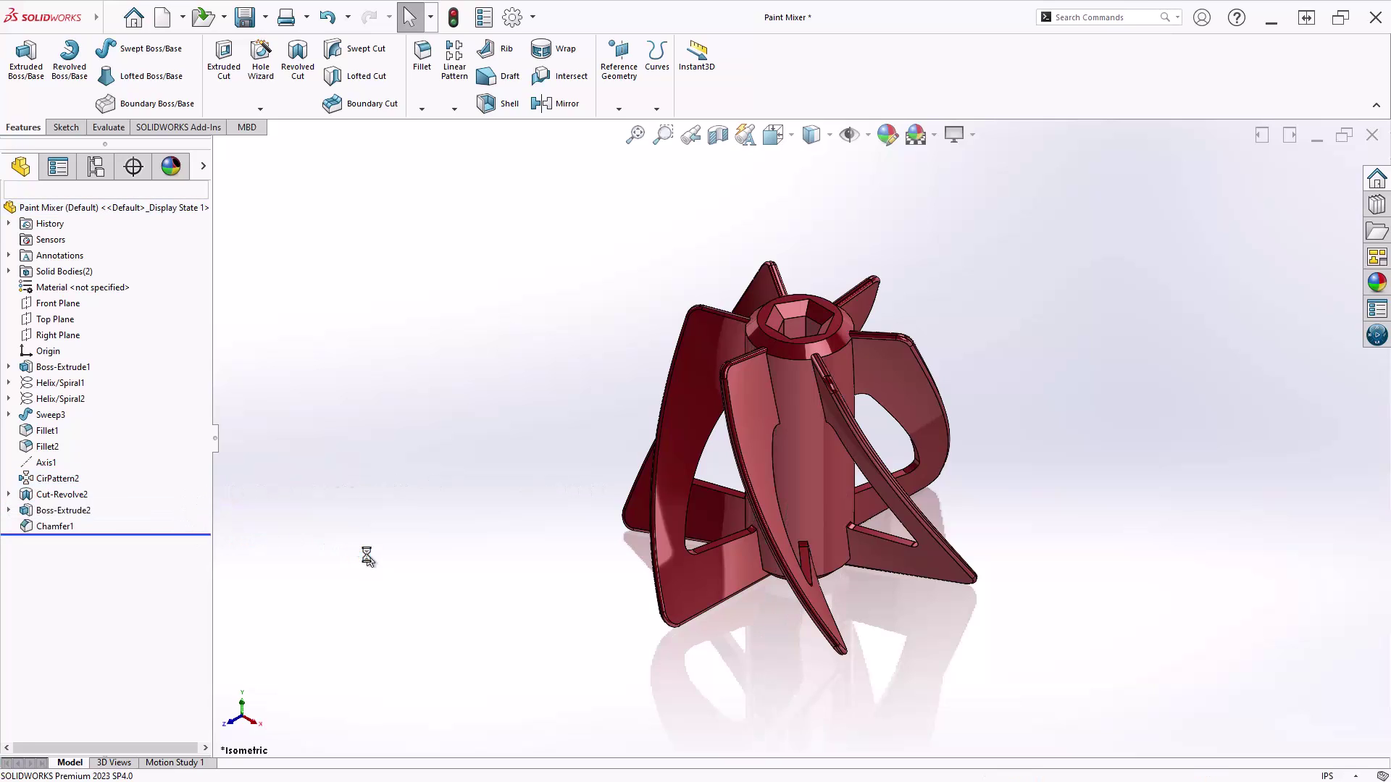